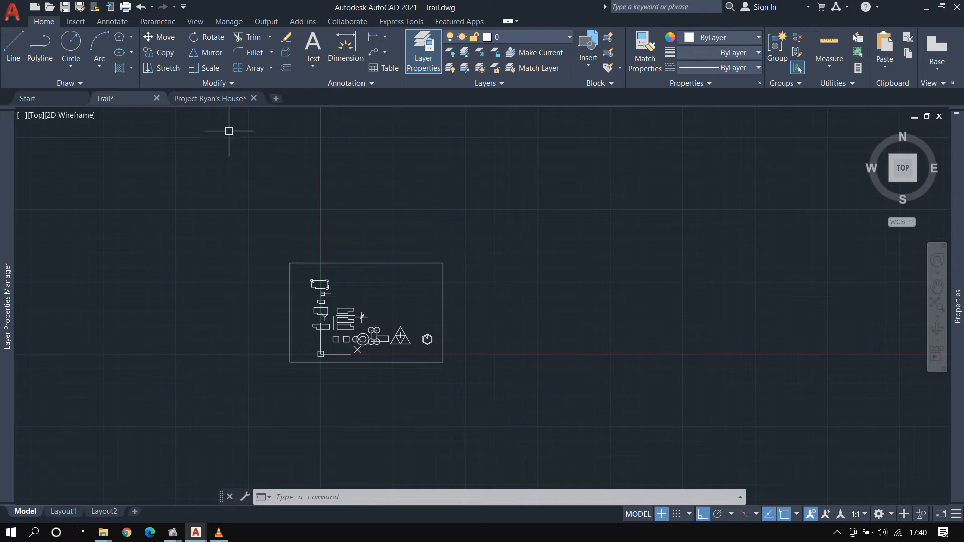
Switch to the open house project drawing and examine the rooms, walls and dimensions of its floor plan
left_click(224, 101)
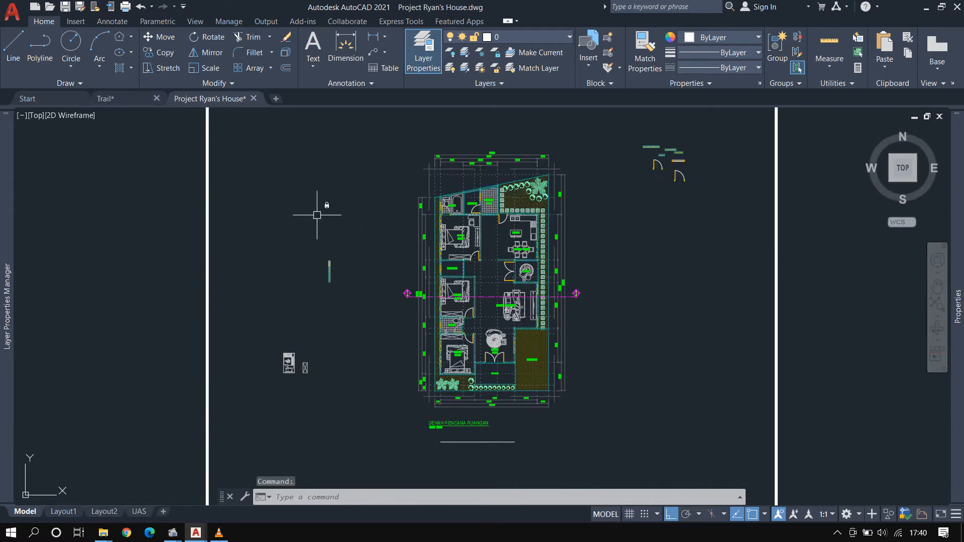
scroll(572, 287, "down", 3)
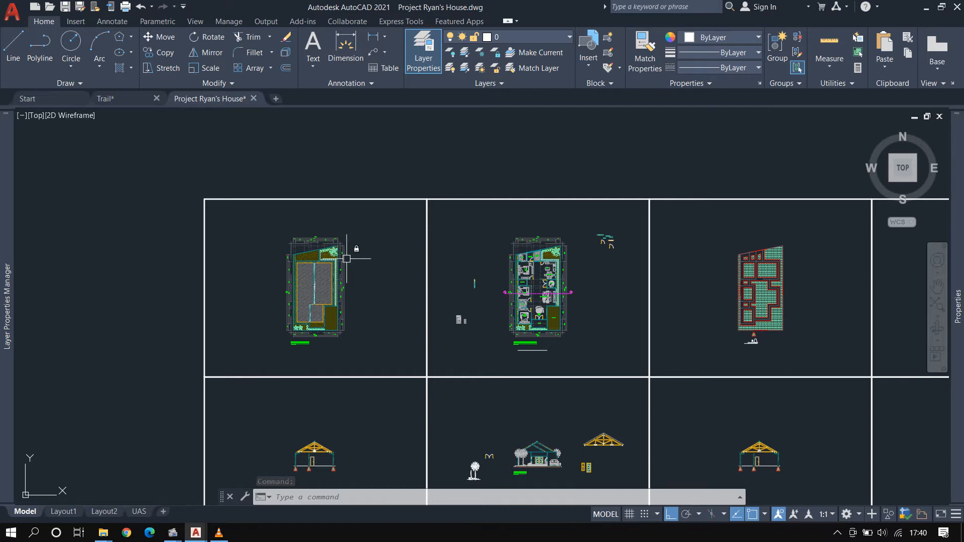
scroll(558, 247, "up", 4)
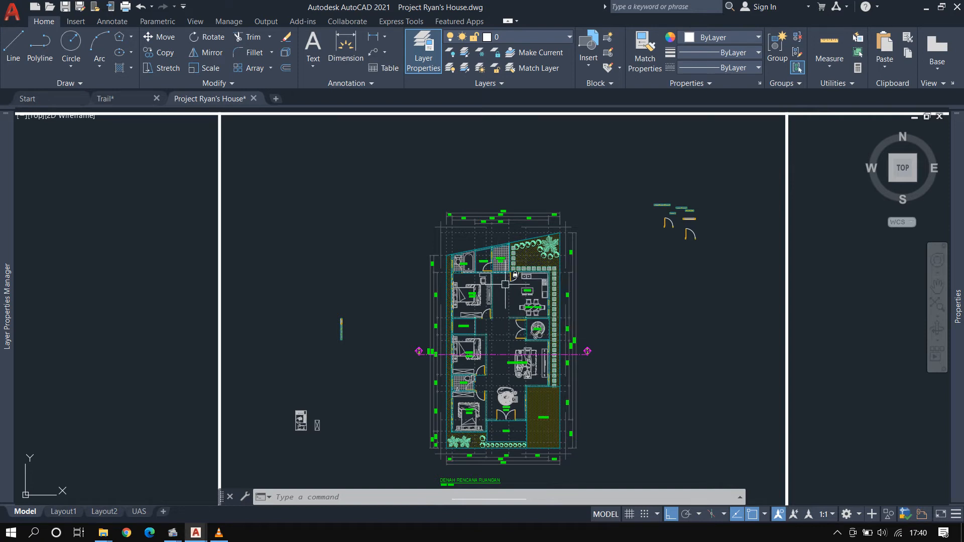
scroll(500, 269, "up", 6)
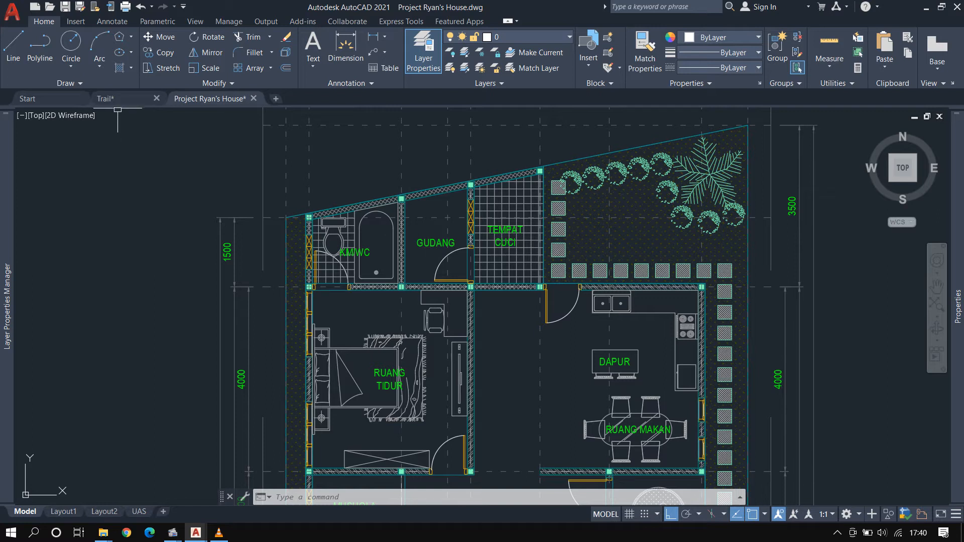
Return to the Trail drawing and open its layer properties
left_click(128, 98)
left_click(412, 181)
left_click(542, 191)
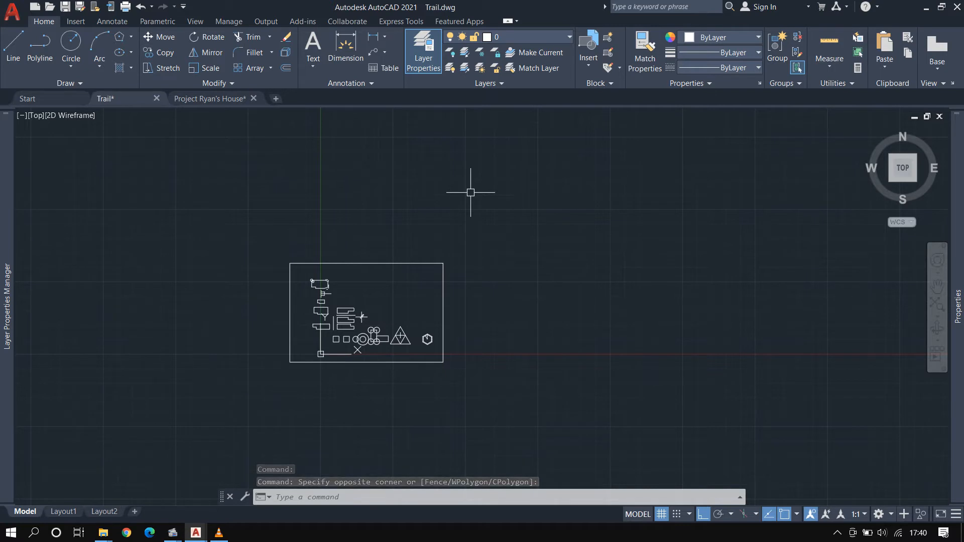
type("la")
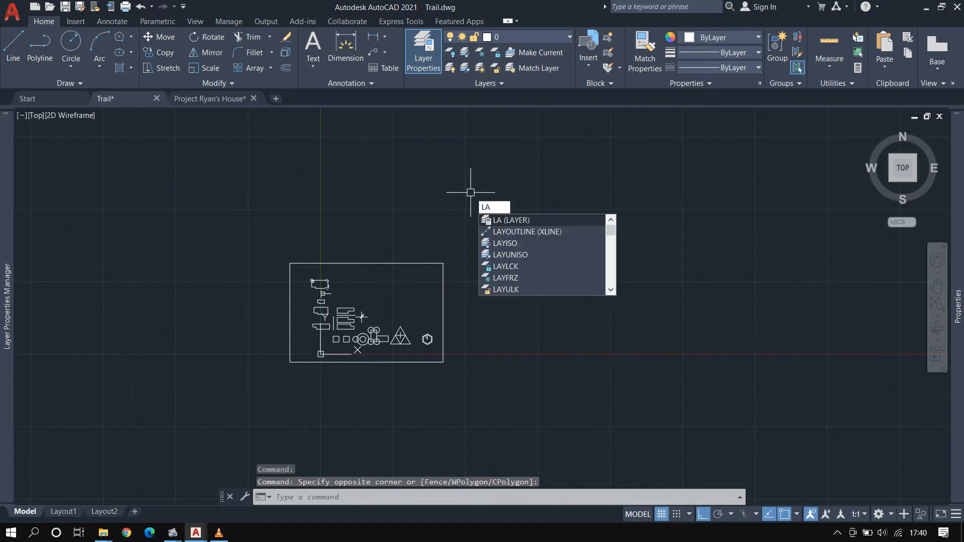
key("Return")
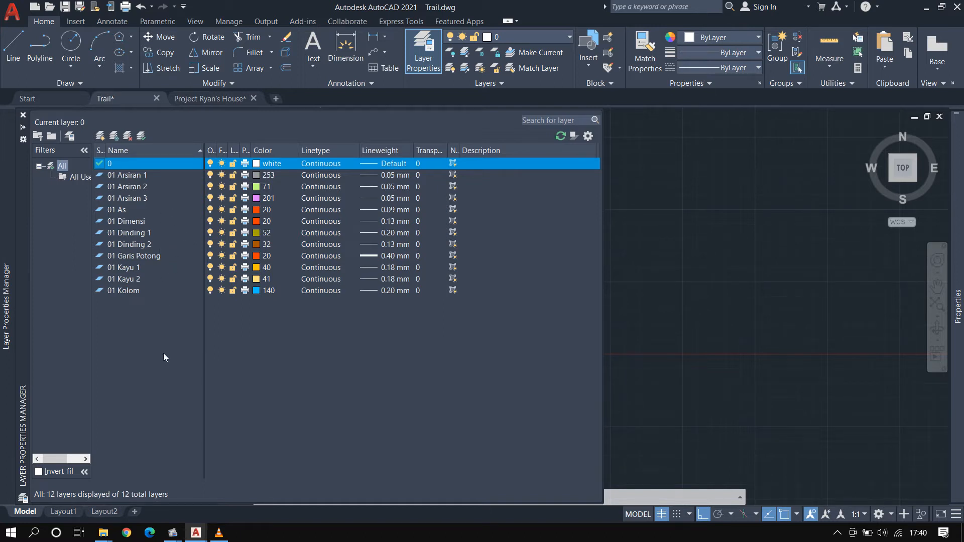
Create a new layer named 01 Tanah 1
left_click(102, 138)
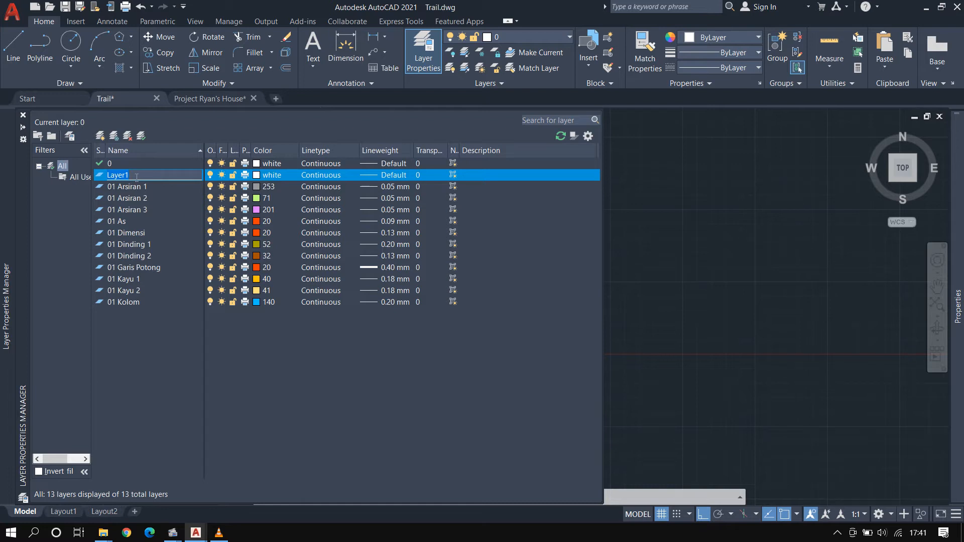
type("01")
type("Tanah")
type(" 01")
key("BackSpace")
key("BackSpace")
type("1")
key("Return")
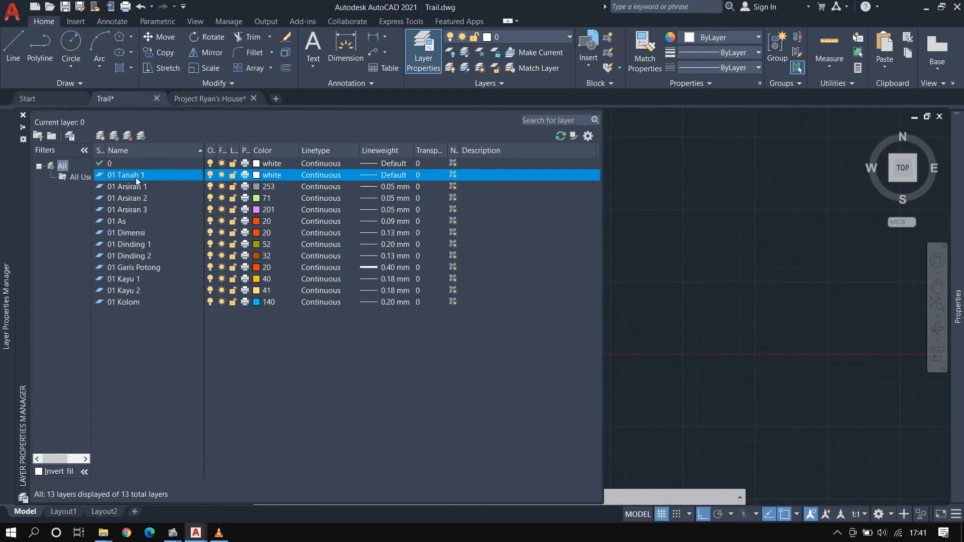
Create another new layer named 01 Tanah 2
left_click(100, 136)
type("01 tanah")
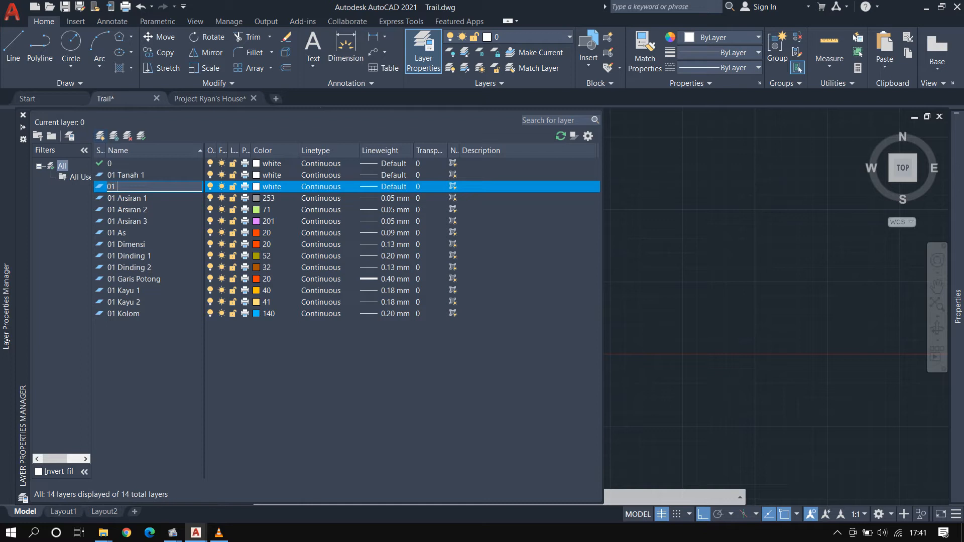
key("BackSpace")
key("BackSpace")
key("BackSpace")
key("BackSpace")
key("BackSpace")
type("Tanah 2")
key("Return")
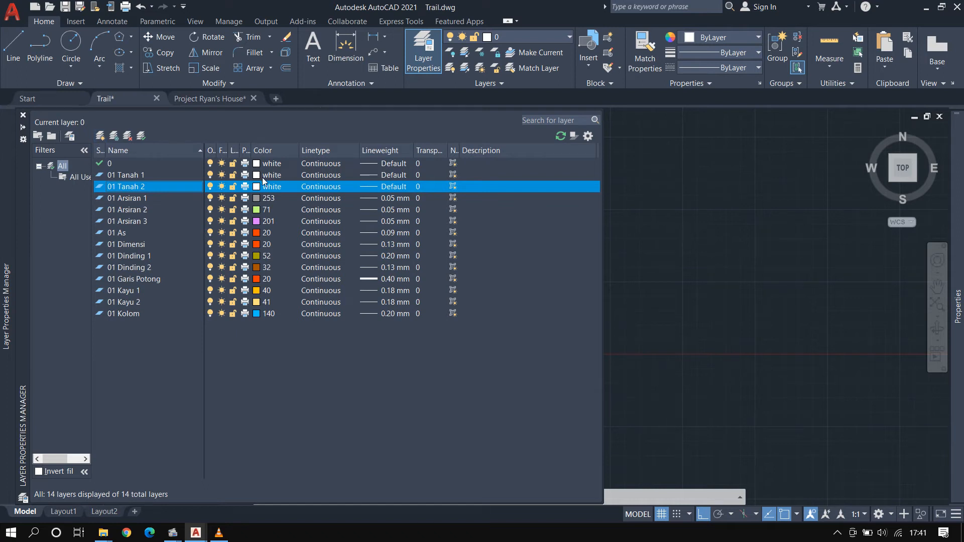
Set the lineweight of layer 01 Tanah 1 to 0.25 mm and look through the available index colours
left_click(387, 175)
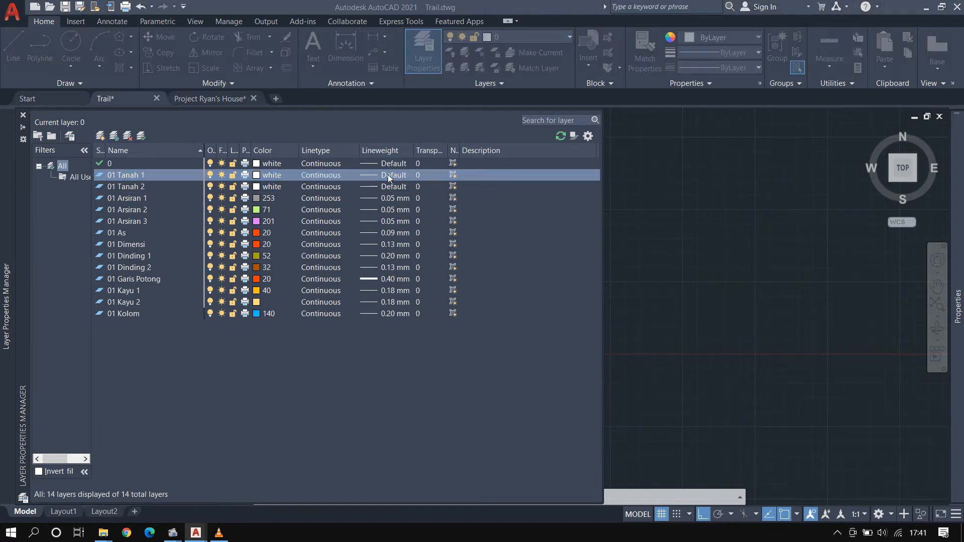
scroll(466, 244, "down", 2)
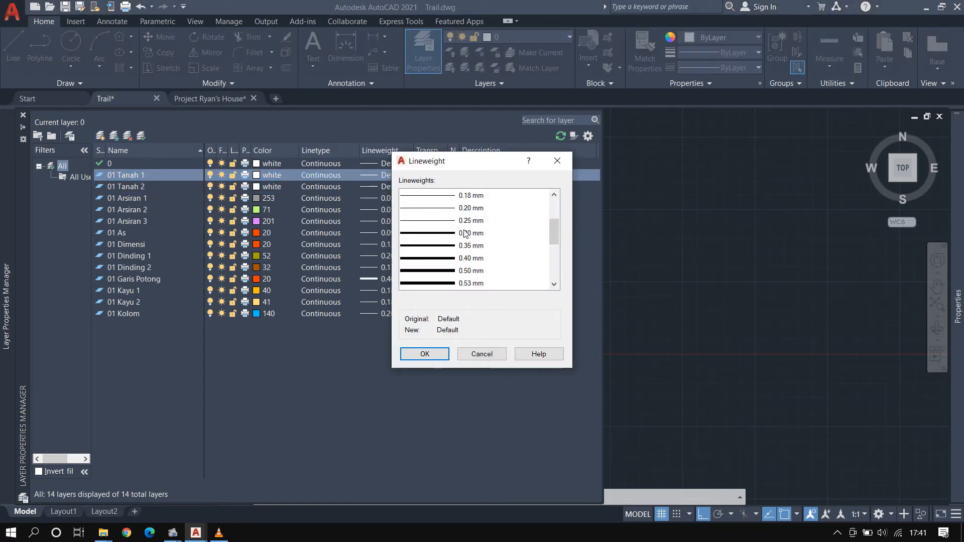
left_click(445, 221)
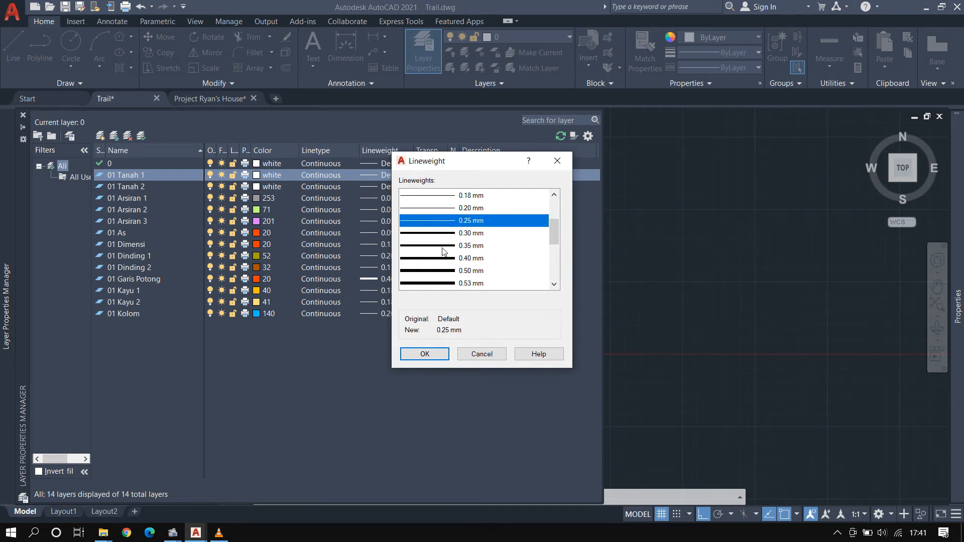
left_click(425, 354)
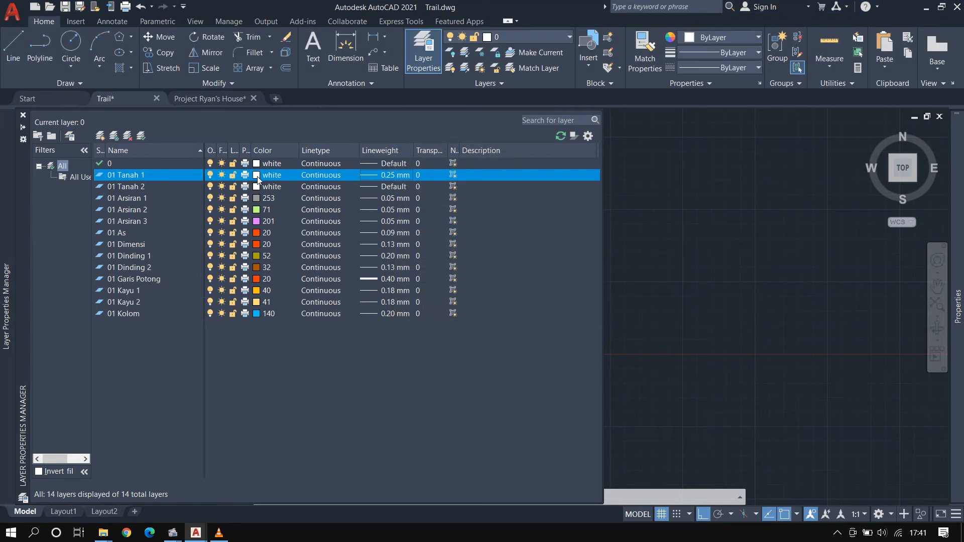
left_click(258, 176)
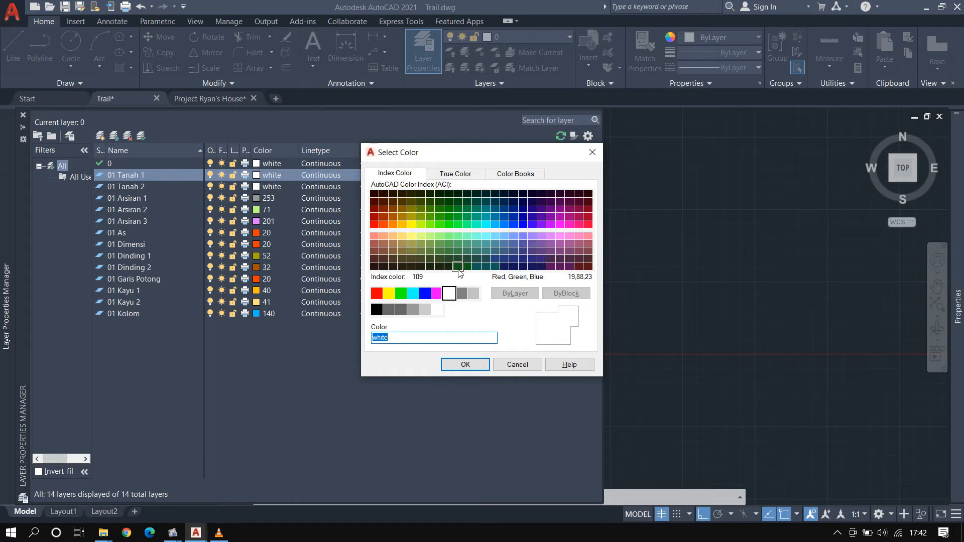
left_click(522, 365)
Give layer 01 Tanah 1 a lineweight of 0.30 mm and index colour 34
left_click(392, 175)
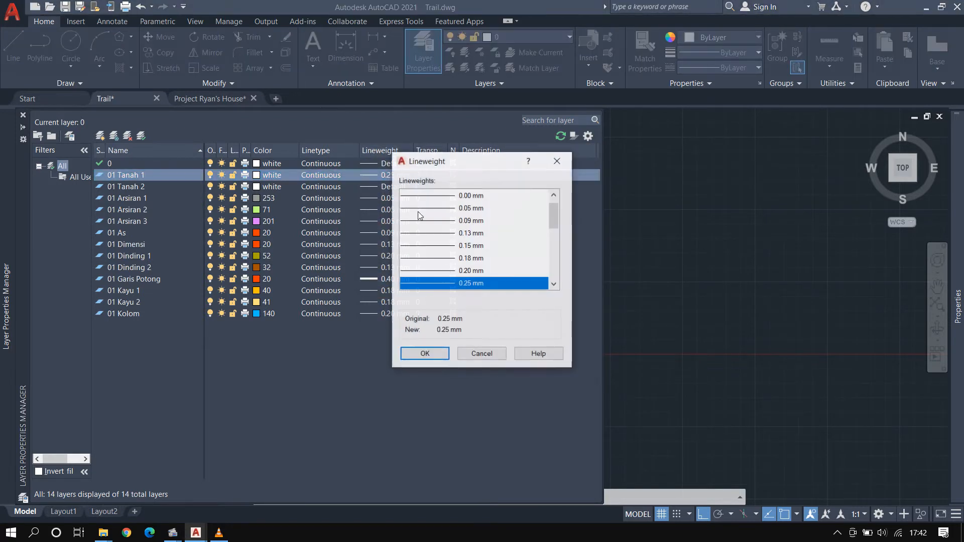
scroll(432, 241, "down", 1)
left_click(442, 258)
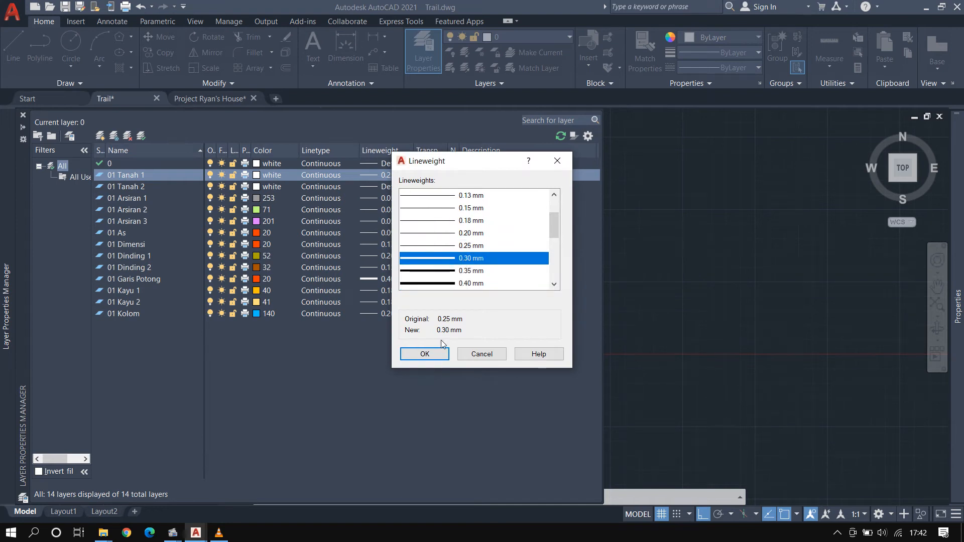
left_click(430, 352)
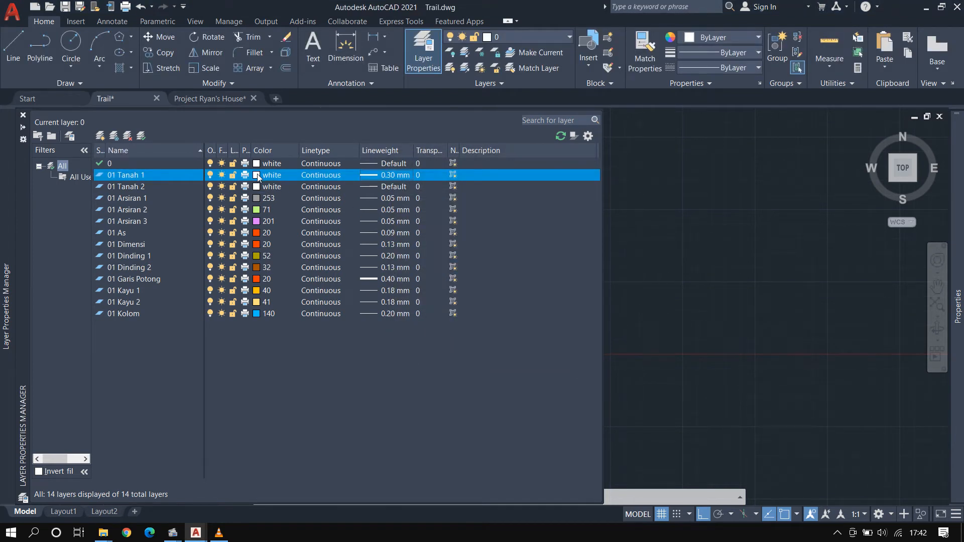
left_click(257, 175)
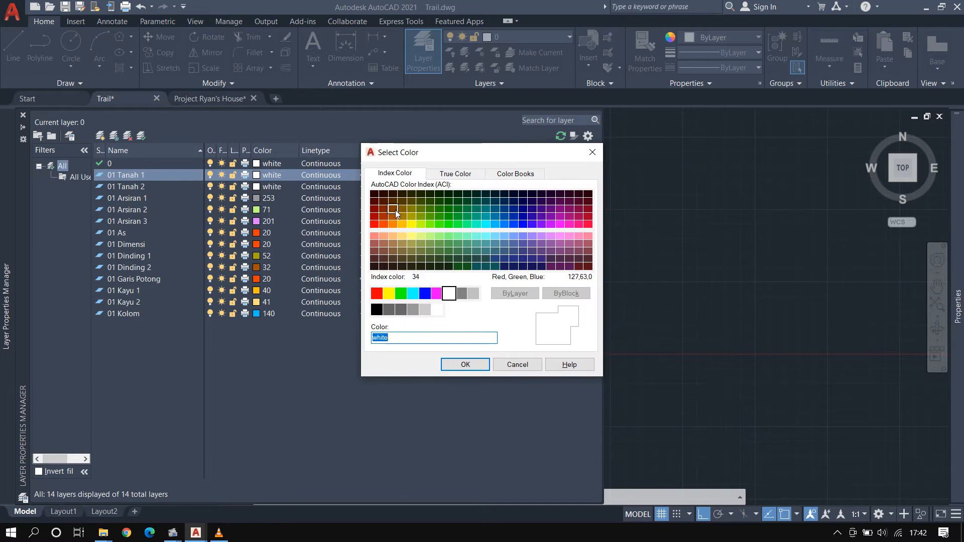
left_click(396, 211)
left_click(456, 365)
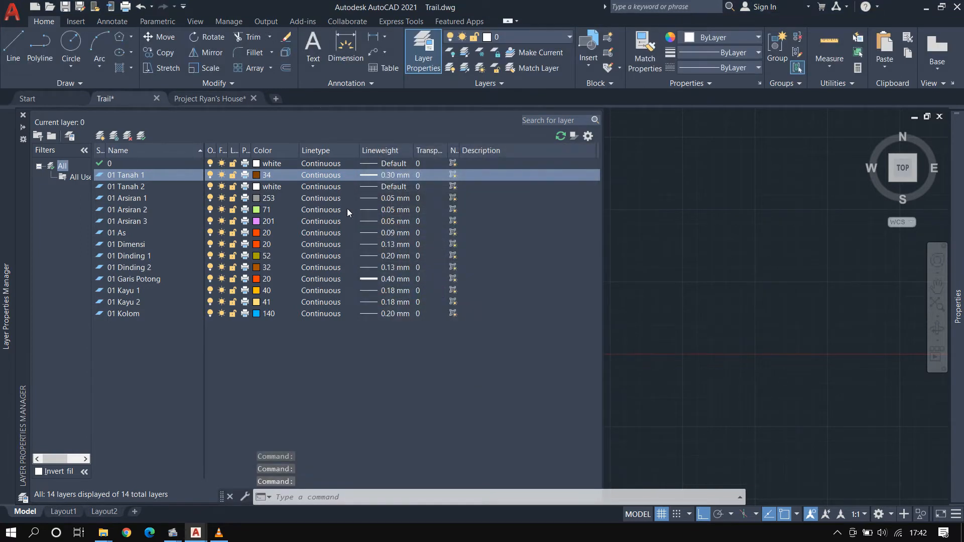
Give layer 01 Tanah 2 a lineweight of 0.25 mm and index colour 21
left_click(381, 187)
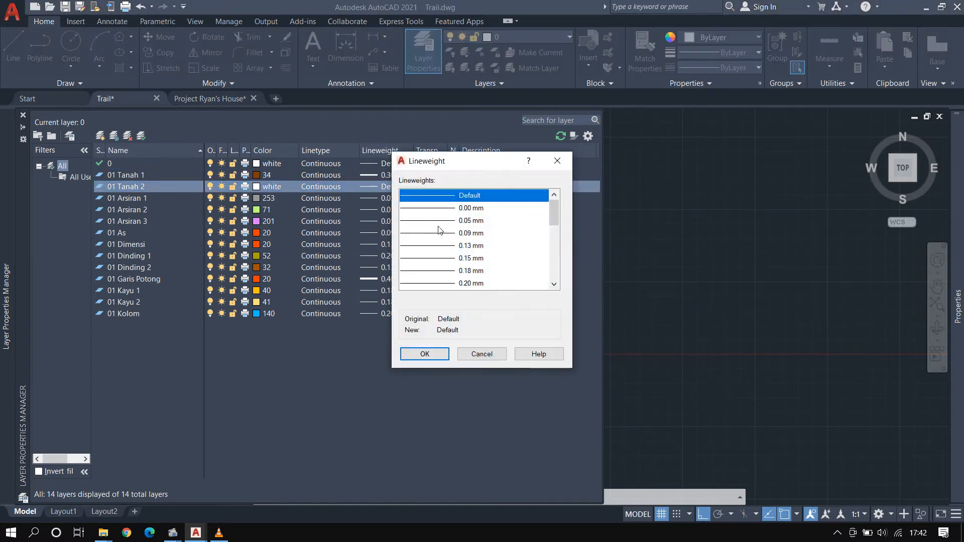
scroll(457, 232, "down", 1)
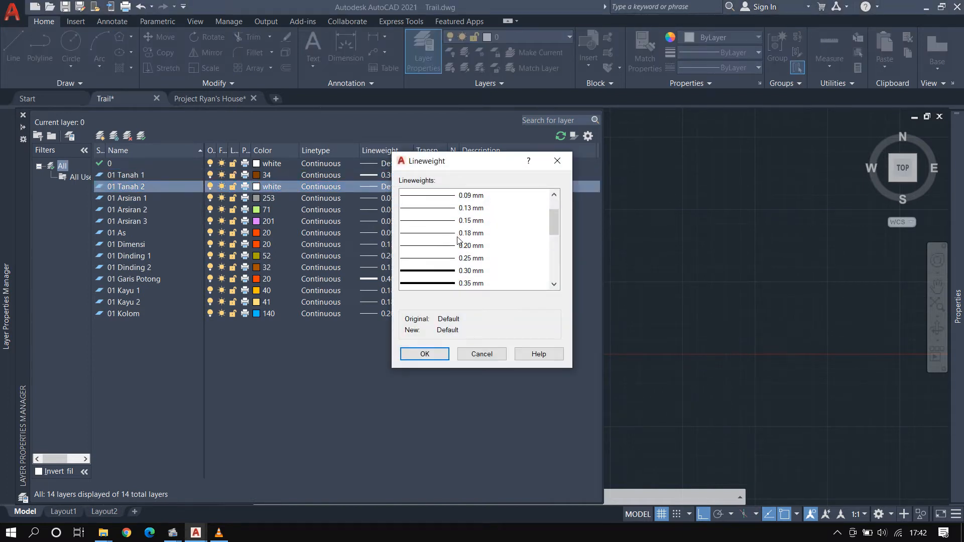
left_click(440, 259)
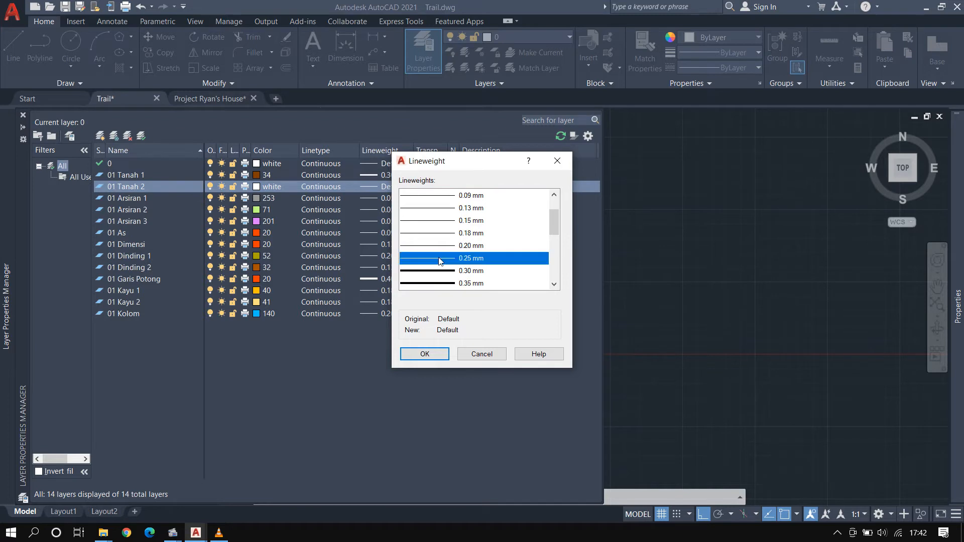
left_click(425, 353)
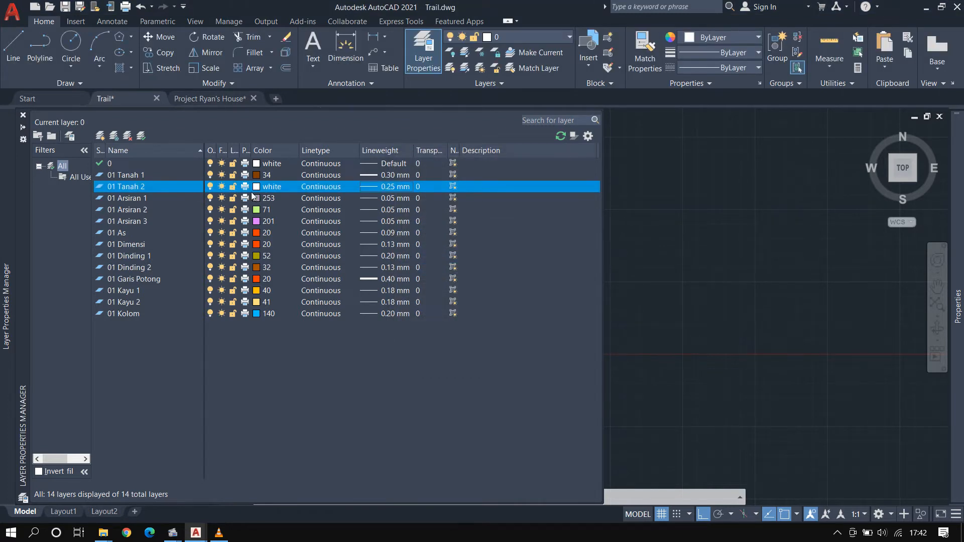
left_click(257, 188)
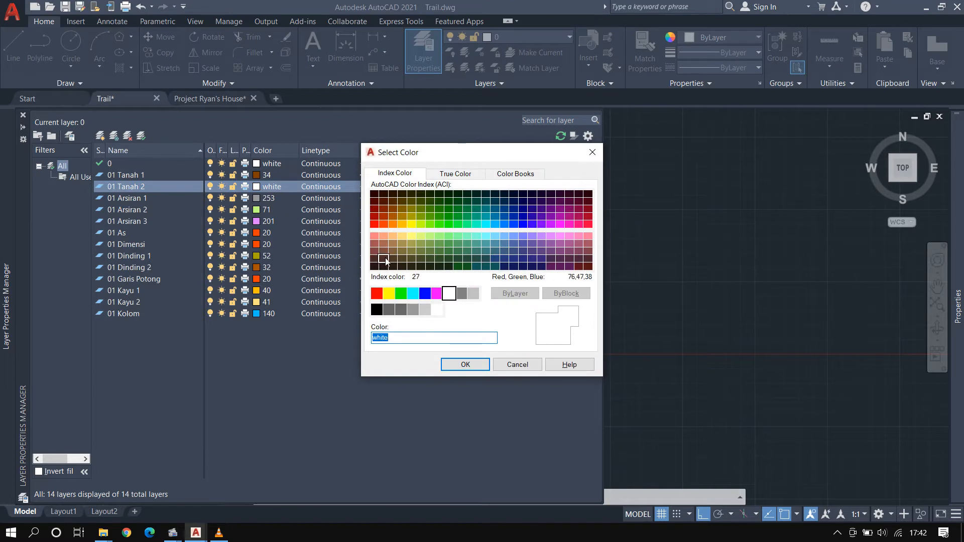
left_click(384, 237)
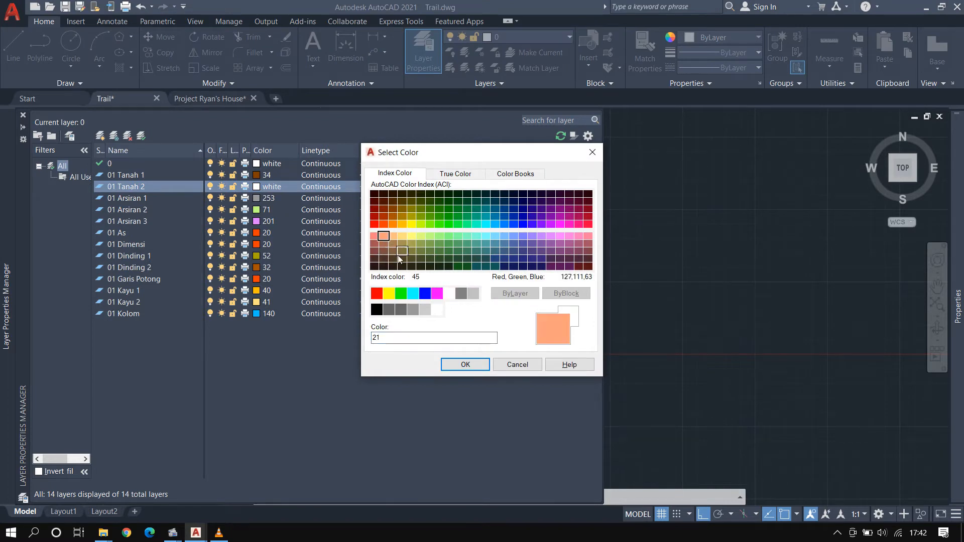
left_click(465, 365)
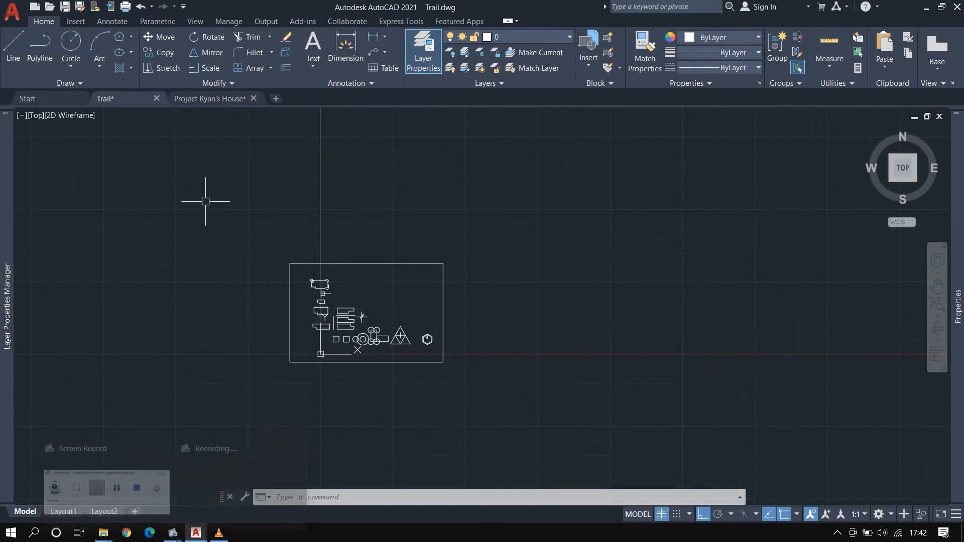
Review the colours and lineweights of the Dinding, Kayu, Tanah and Dimensi layers, and check the lineweight setting of 01 Arsiran 1
mouse_move(1, 200)
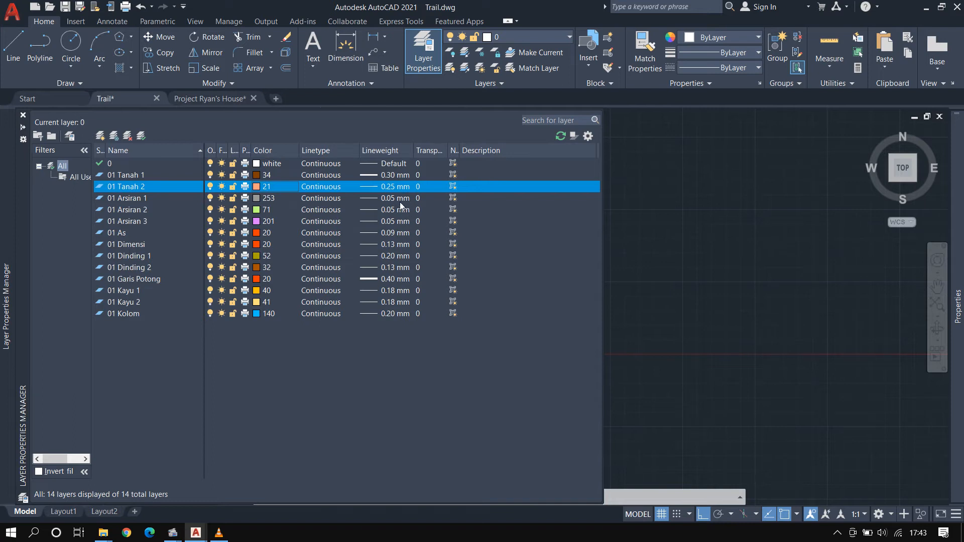
left_click(141, 270)
left_click(140, 259)
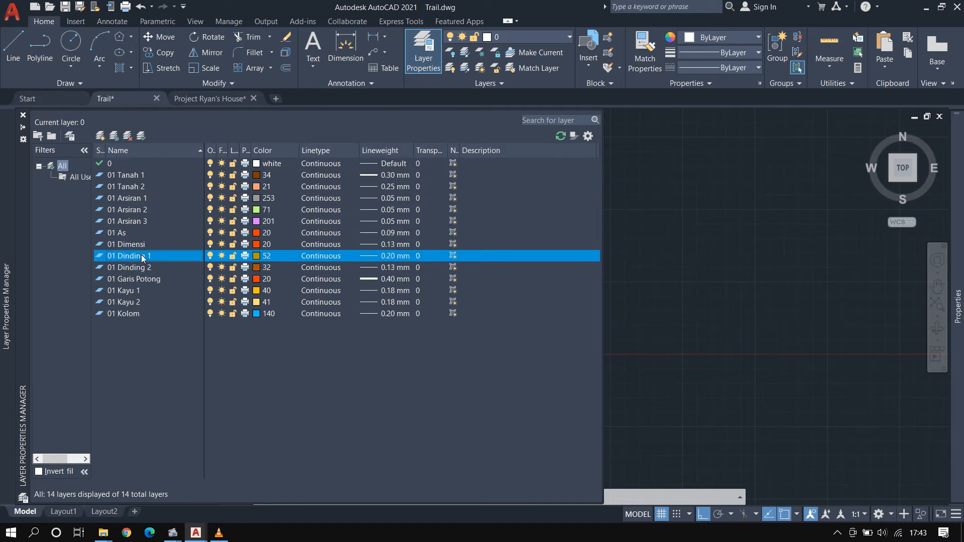
left_click(142, 302)
left_click(139, 291)
left_click(137, 187)
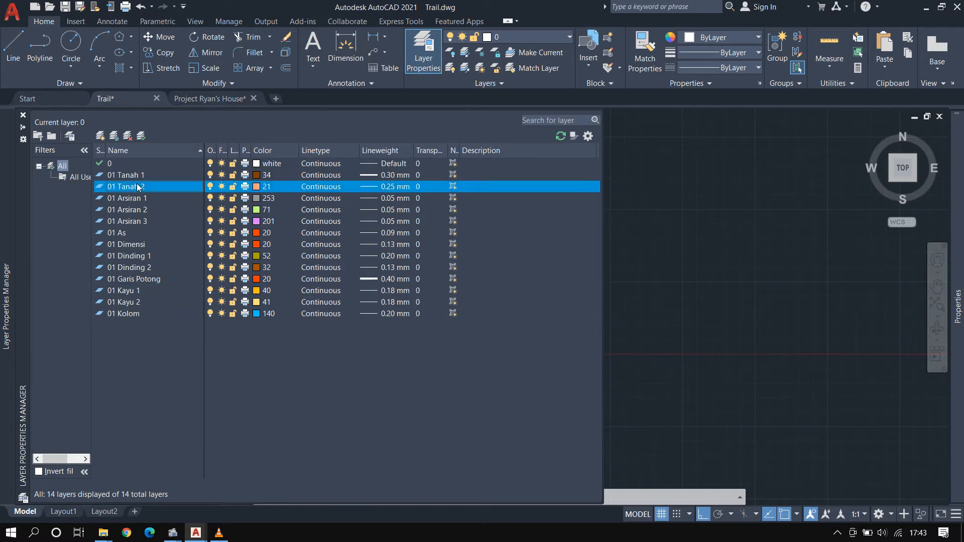
left_click(138, 176)
left_click(136, 187)
left_click(134, 176)
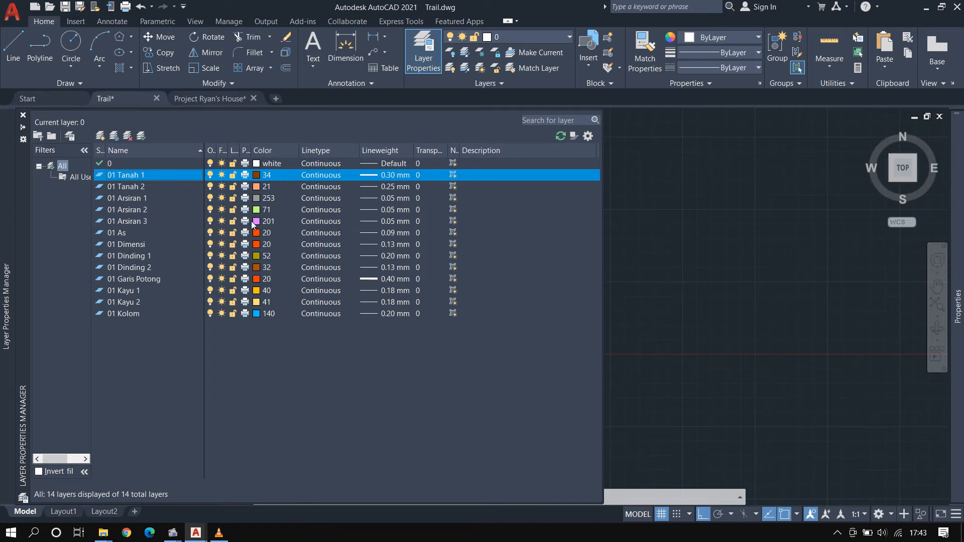
left_click(393, 198)
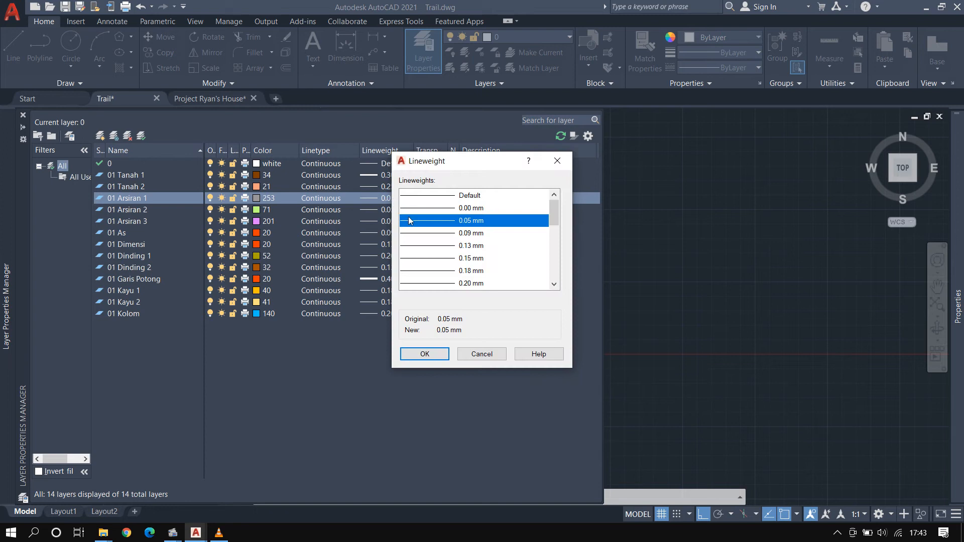
left_click(432, 354)
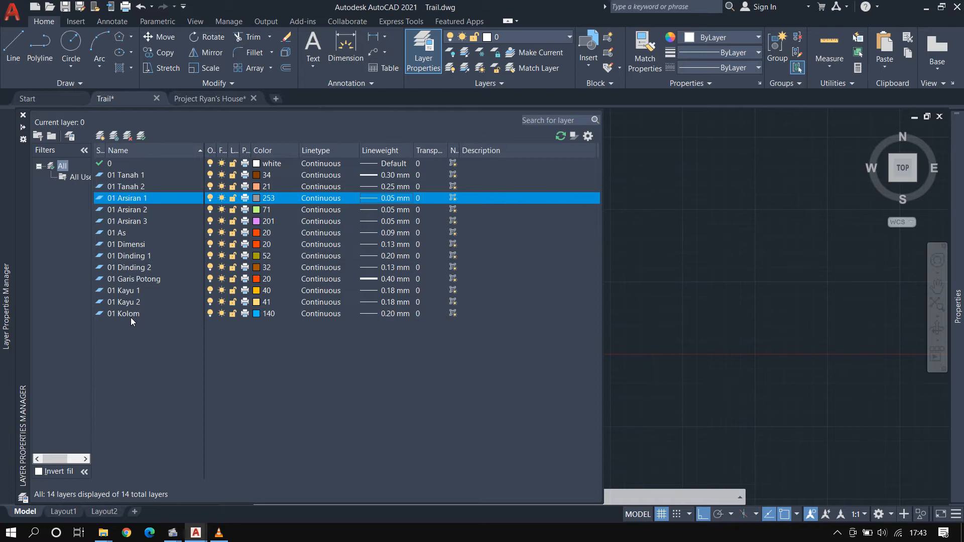
left_click(140, 244)
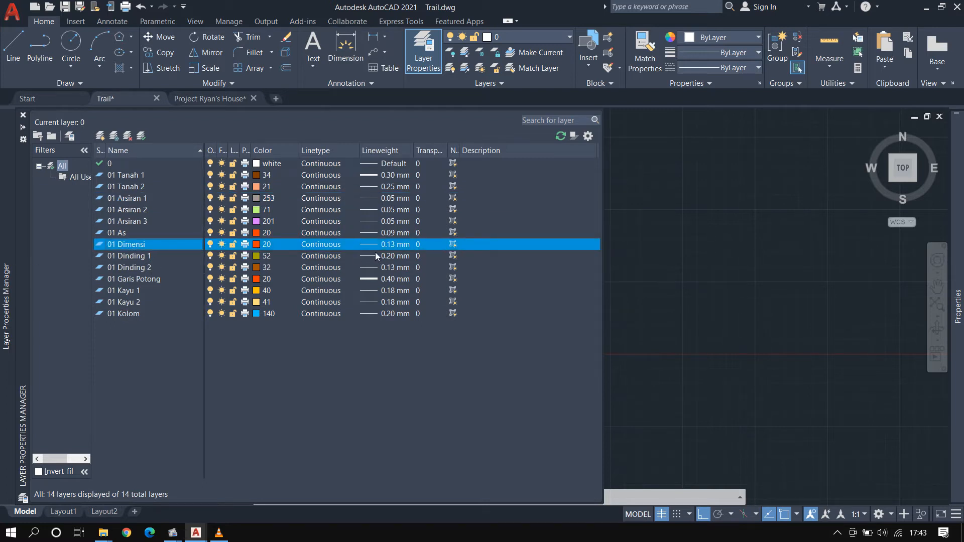
Check the lineweight setting of layer 01 Dimensi without changing it
left_click(397, 246)
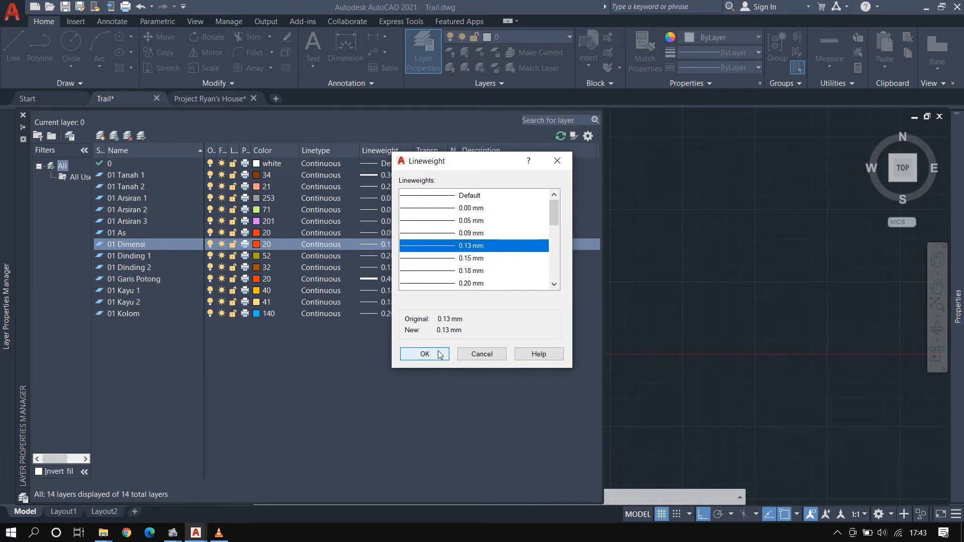
left_click(482, 354)
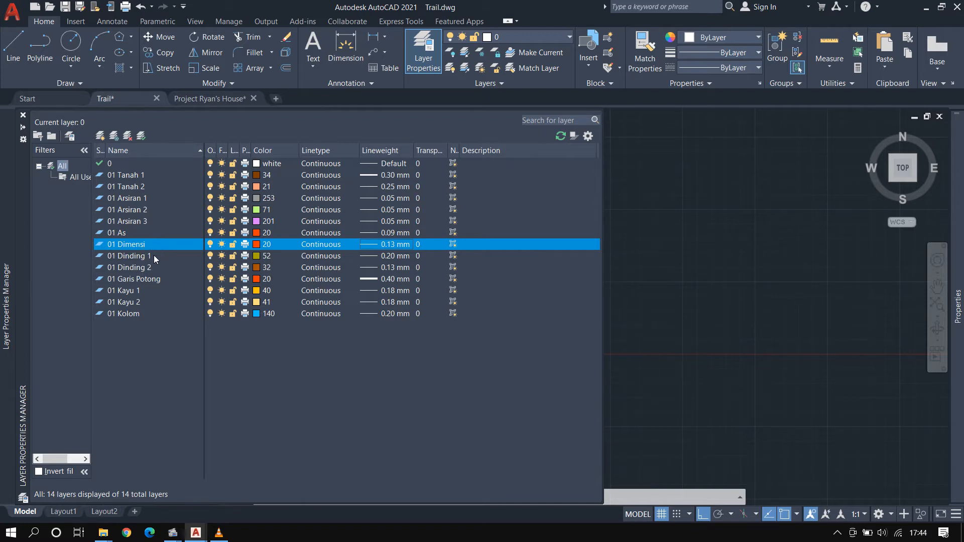
Switch to the Project Ryan's House drawing and examine its floor plan in model space
left_click(216, 100)
left_click(840, 251)
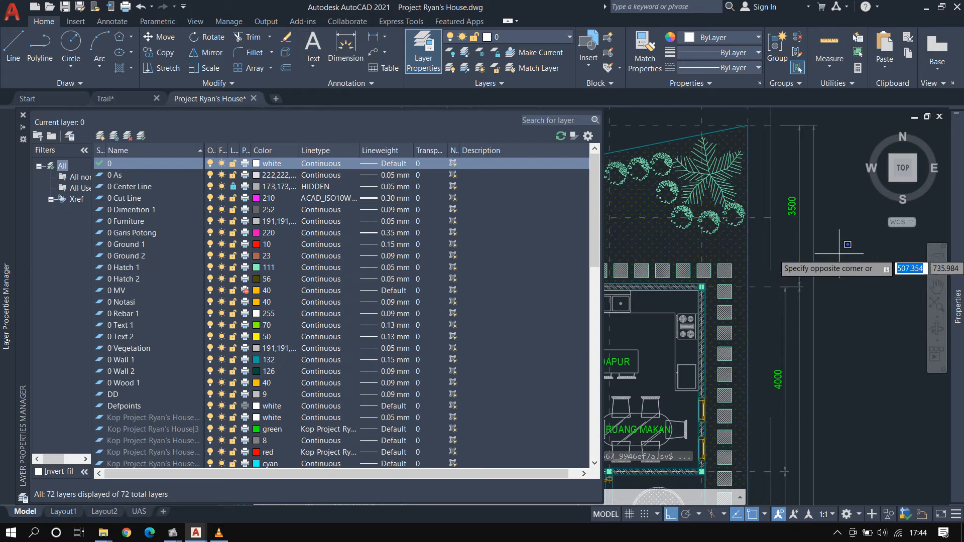
left_click(855, 286)
middle_click_drag(553, 346, 481, 296)
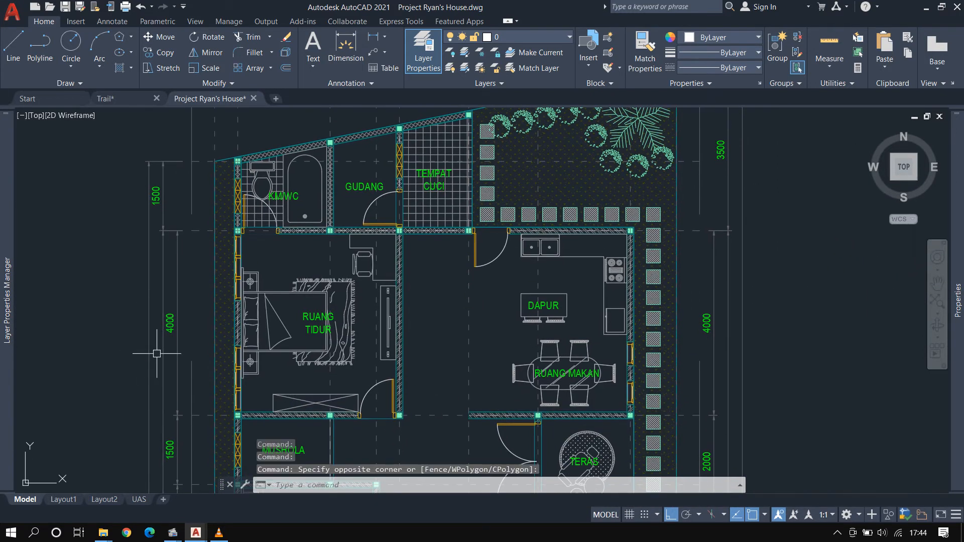
middle_click_drag(186, 356, 183, 351)
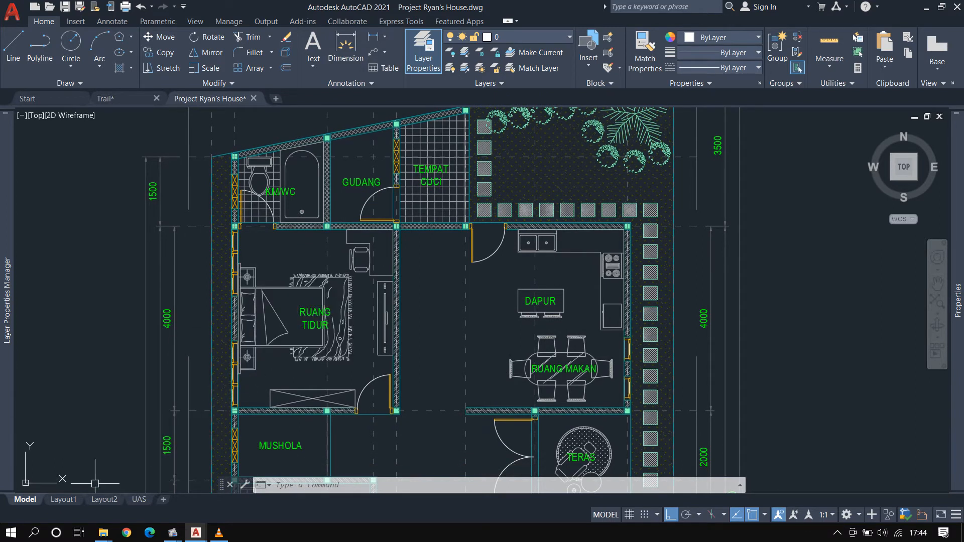
Open Layout1 of the Project Ryan's House drawing and preview its plot
left_click(64, 500)
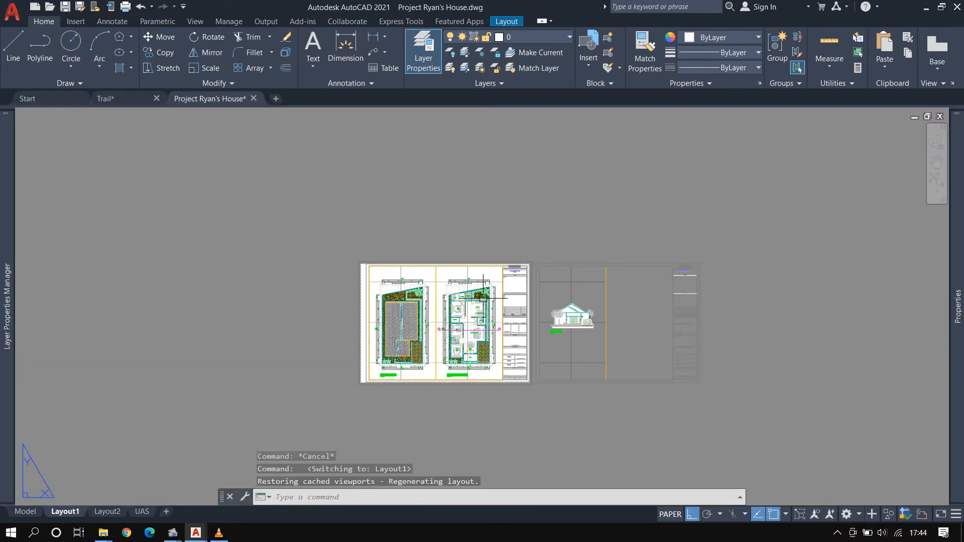
key("ctrl+p")
left_click(290, 418)
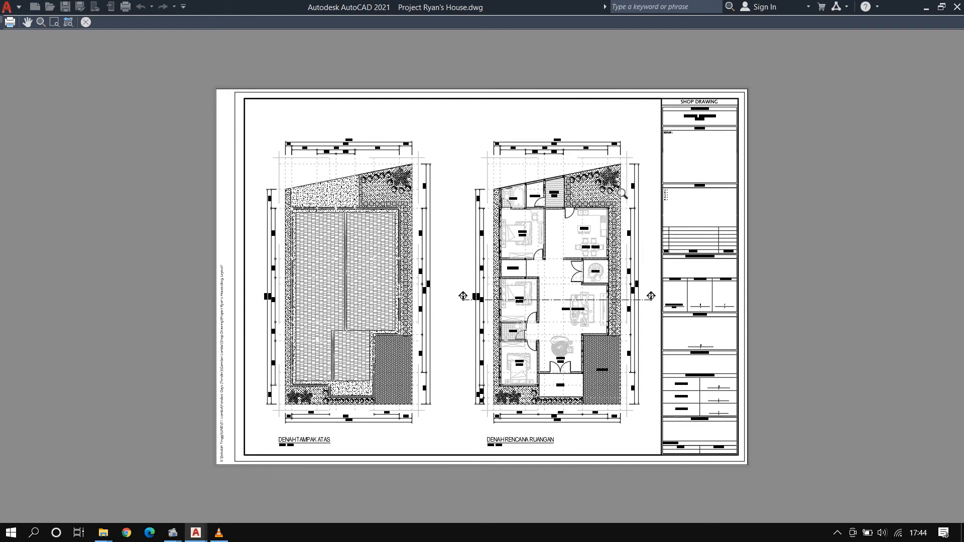
Examine the printed line thicknesses of walls, furniture, hatches and dimensions in the plot preview, from the KM/WC area to the section marker
scroll(623, 192, "up", 5)
middle_click_drag(333, 200, 462, 229)
scroll(298, 237, "up", 1)
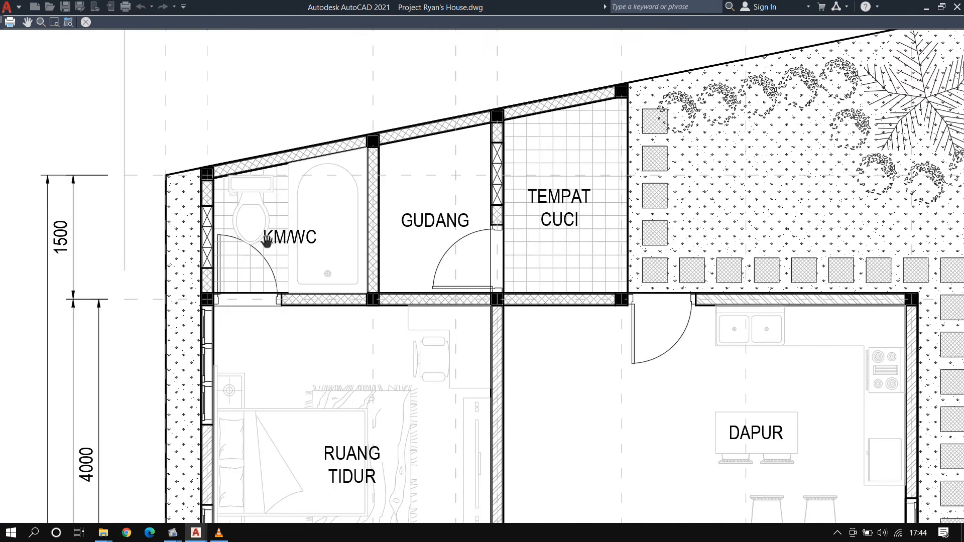
scroll(279, 236, "down", 1)
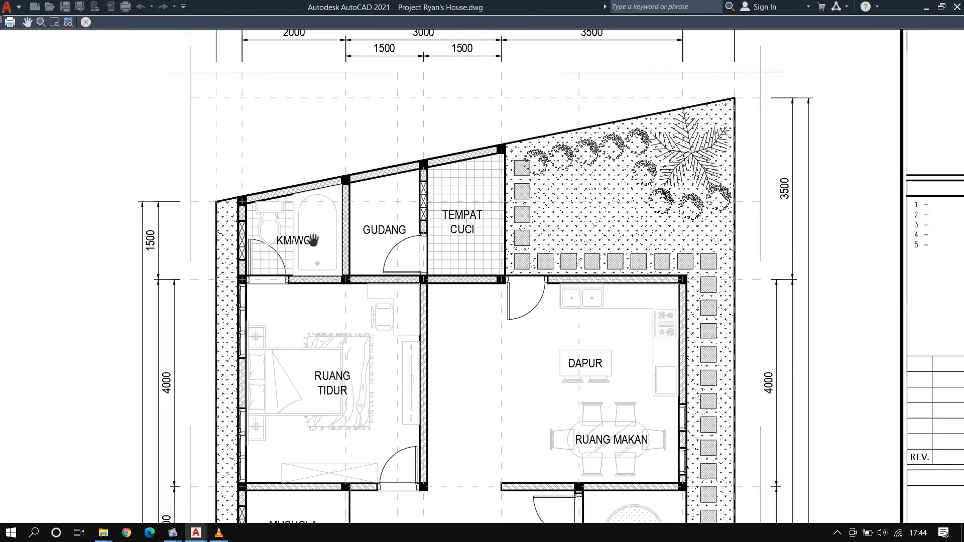
scroll(276, 244, "up", 1)
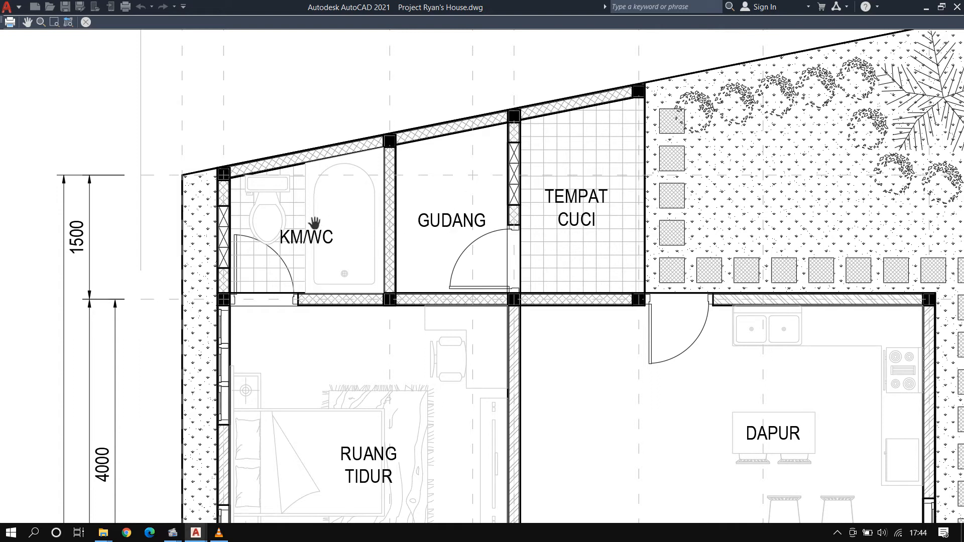
scroll(318, 214, "down", 4)
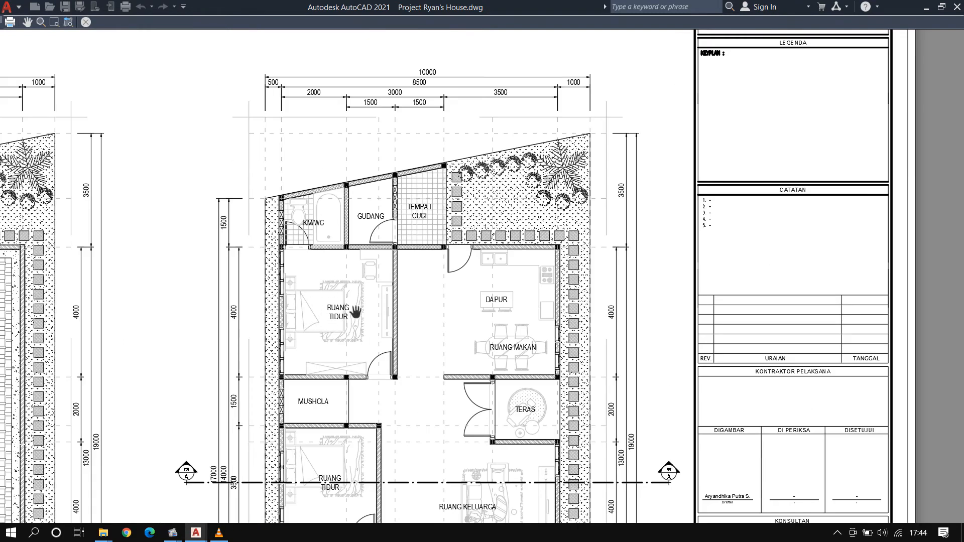
scroll(334, 312, "up", 4)
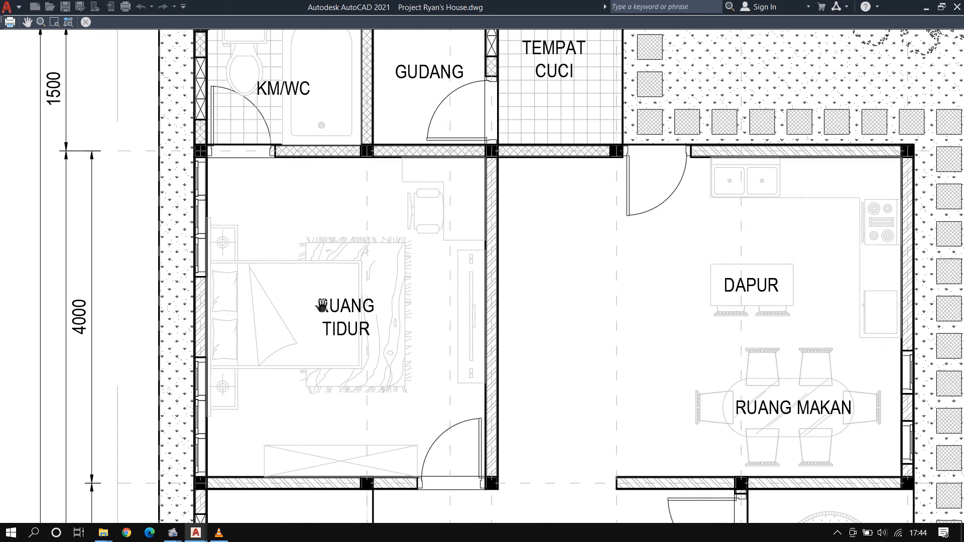
scroll(334, 284, "down", 2)
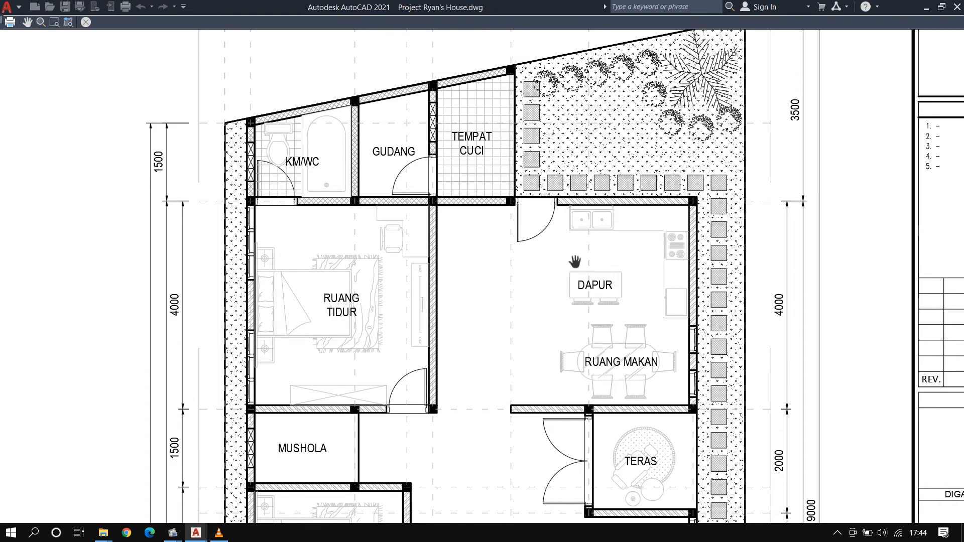
scroll(555, 279, "down", 3)
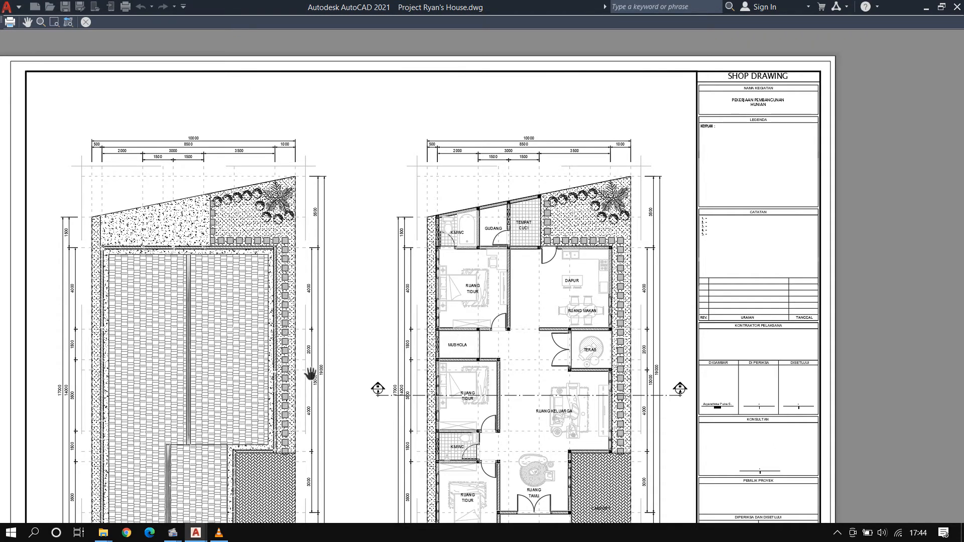
scroll(315, 372, "up", 3)
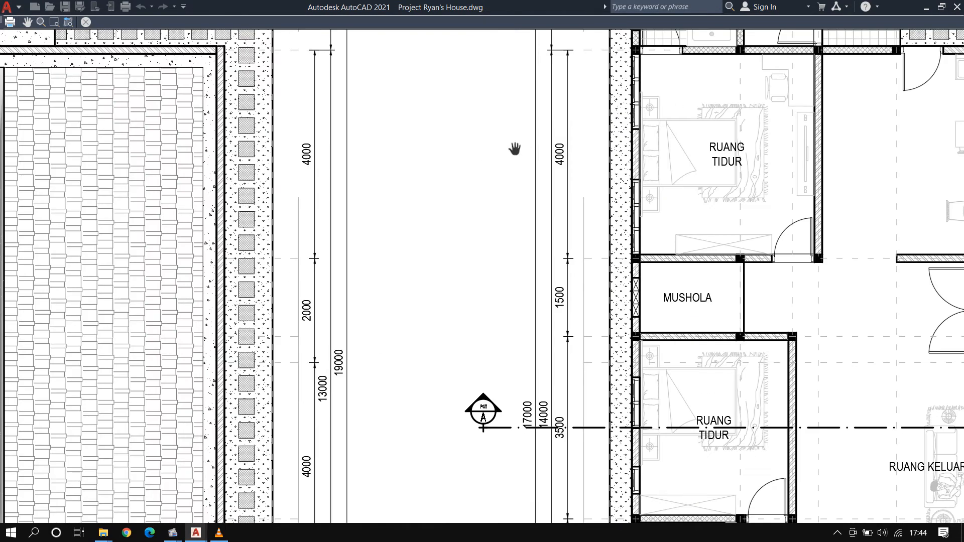
Leave the plot preview, cancel plotting, and return to the Trail drawing's layer list to review layer 01 Arsiran 1
key("Escape")
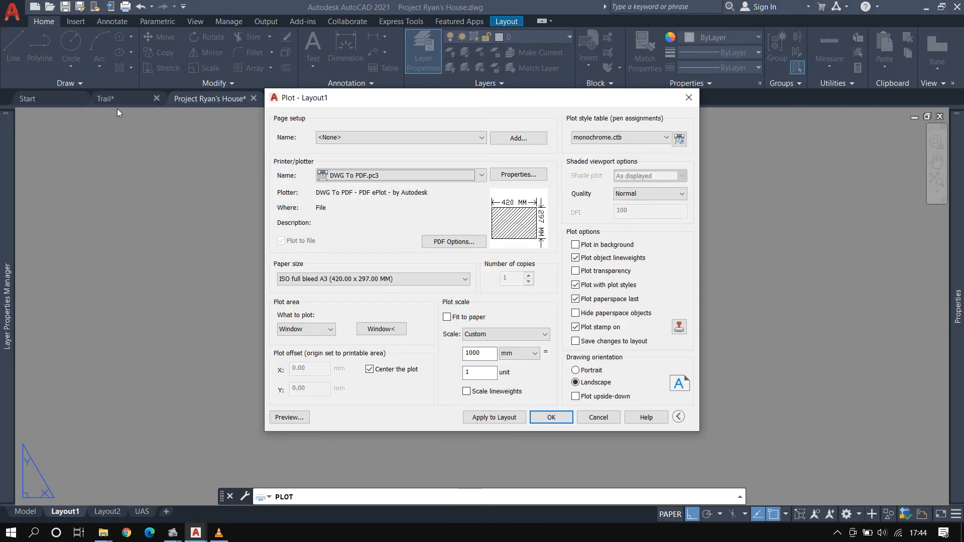
key("Escape")
left_click(116, 98)
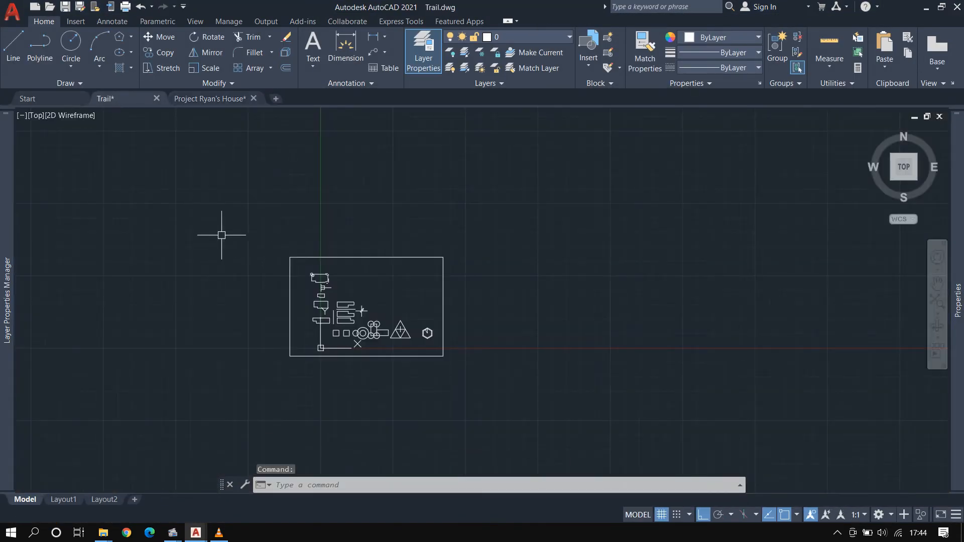
mouse_move(2, 255)
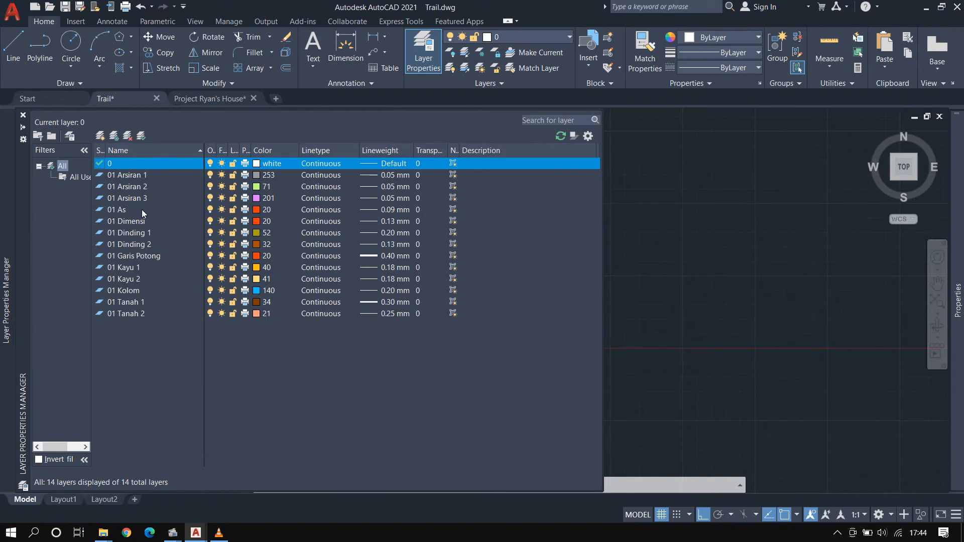
left_click(144, 176)
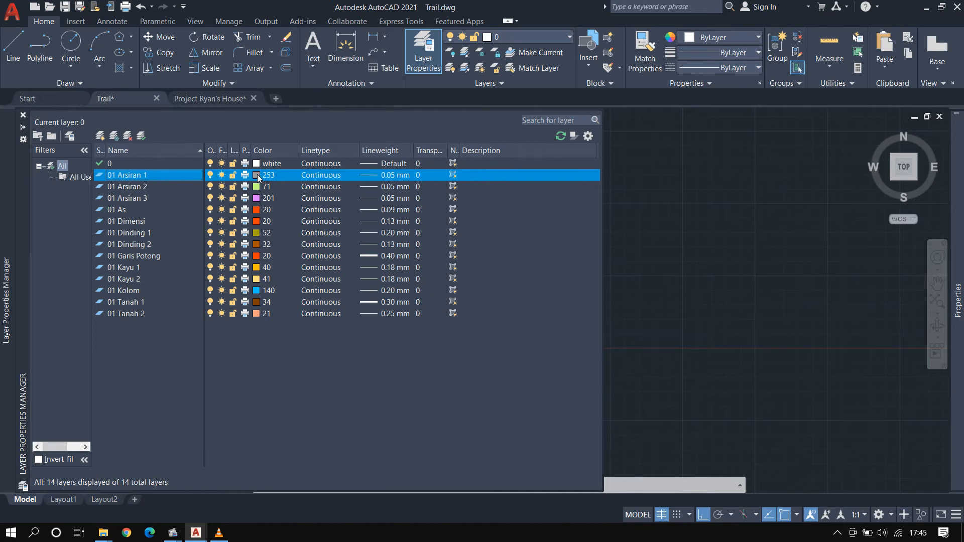
Examine the wall, window and hatch colours around Mushola and Ruang Tidur in Project Ryan's House Layout1, and return to the Trail layers
left_click(222, 102)
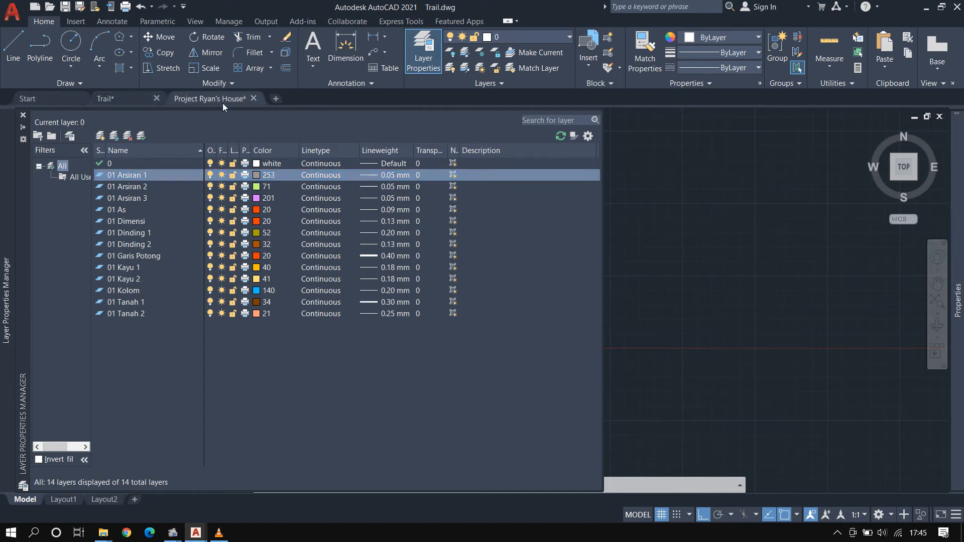
scroll(398, 320, "up", 10)
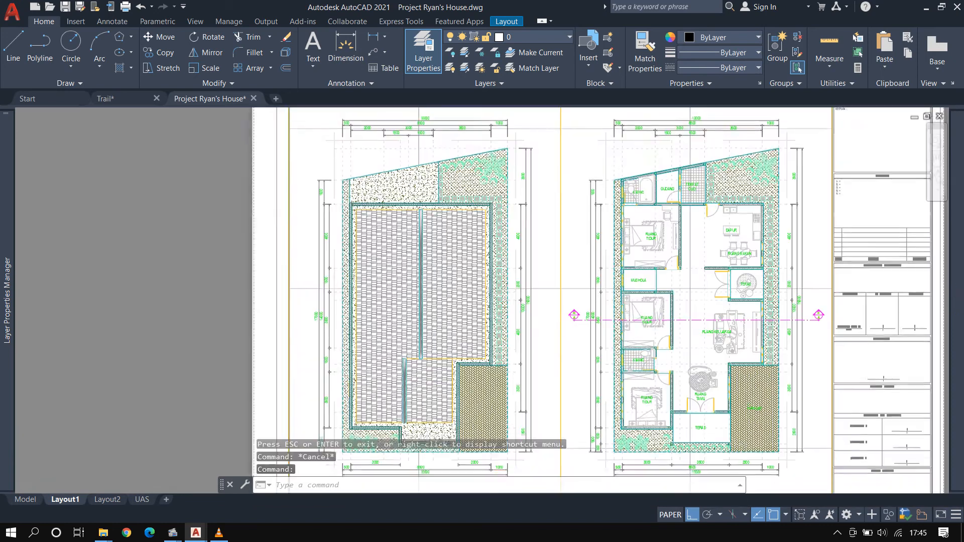
scroll(477, 287, "up", 4)
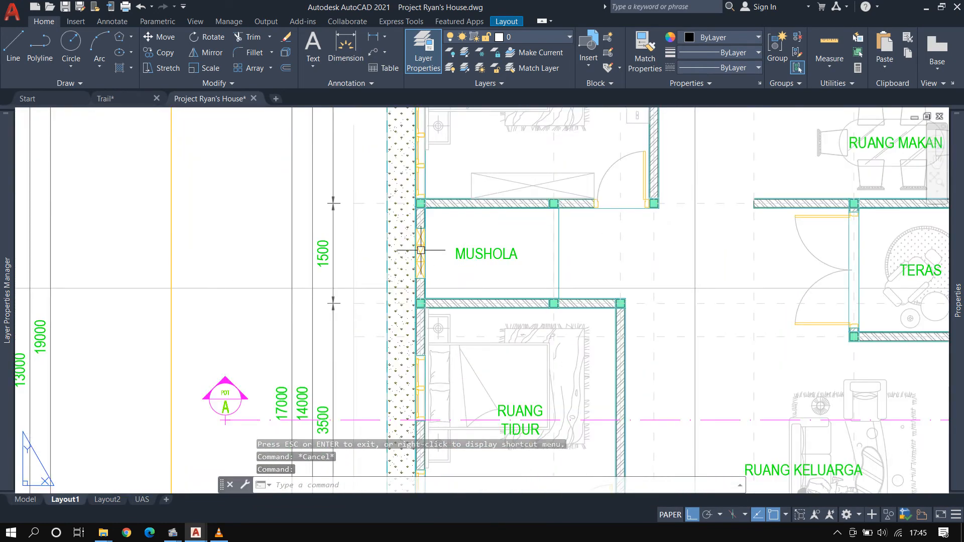
scroll(423, 224, "down", 2)
middle_click_drag(423, 226, 366, 360)
scroll(416, 257, "up", 3)
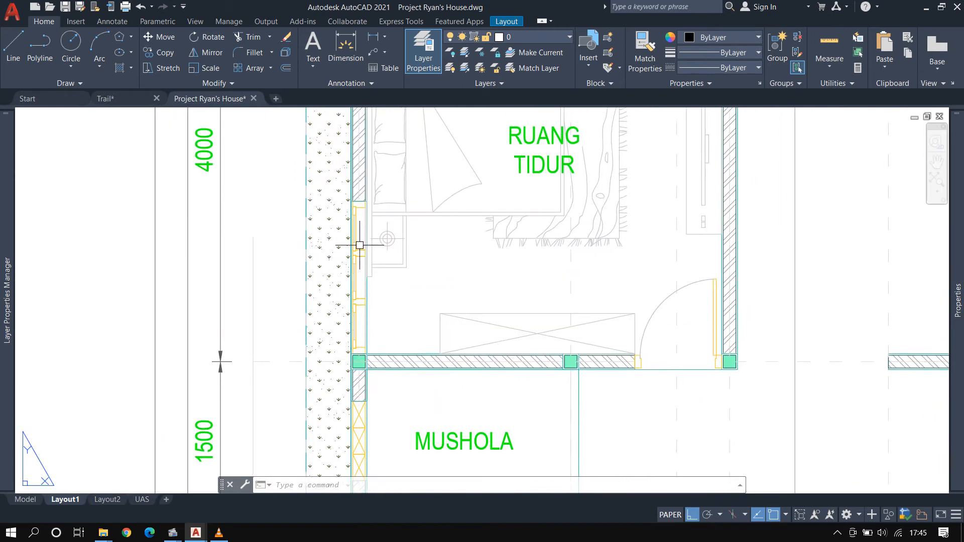
scroll(357, 244, "up", 5)
scroll(370, 224, "down", 5)
scroll(362, 240, "down", 6)
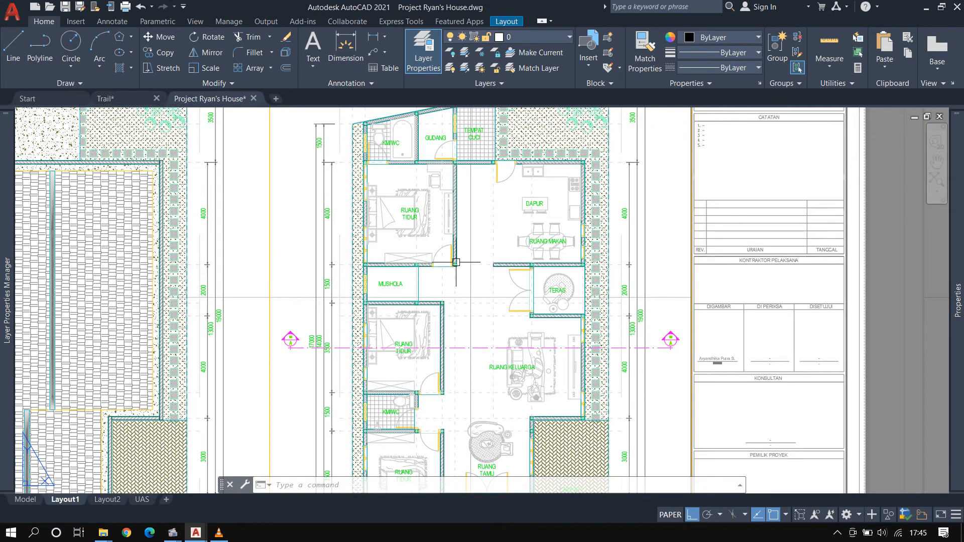
left_click(106, 100)
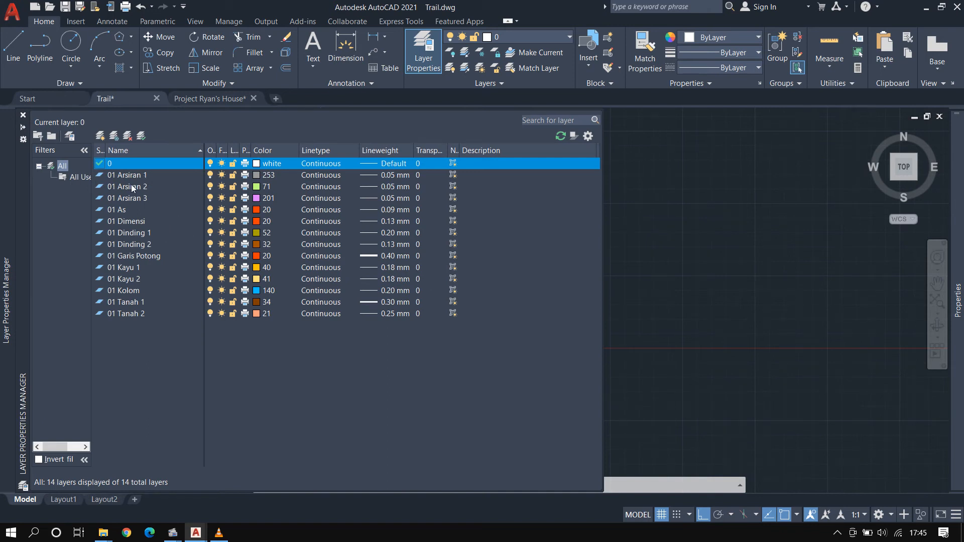
Inspect the garden hatches and vegetation in Project Ryan's House Layout1, and compare them with the Trail drawing's layer list
left_click(220, 99)
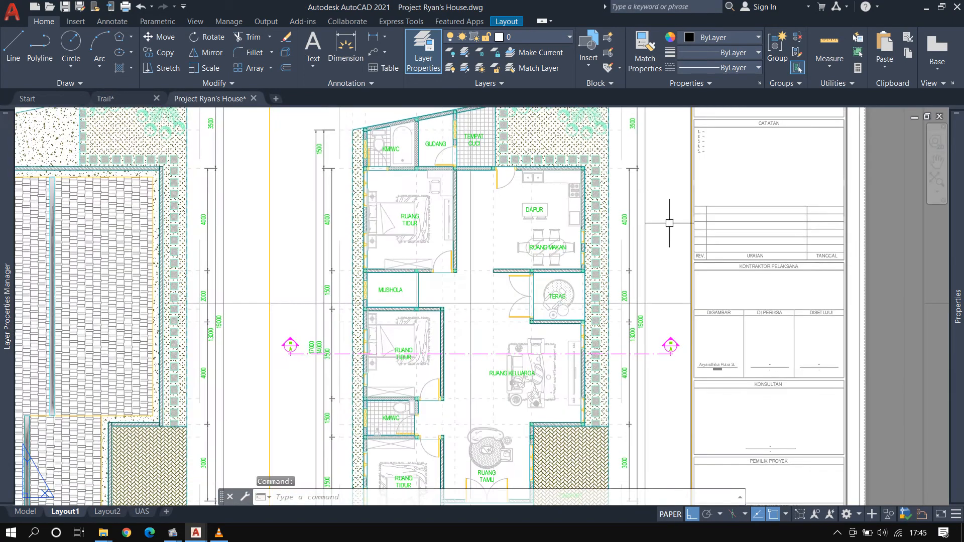
scroll(525, 151, "up", 3)
scroll(568, 191, "up", 2)
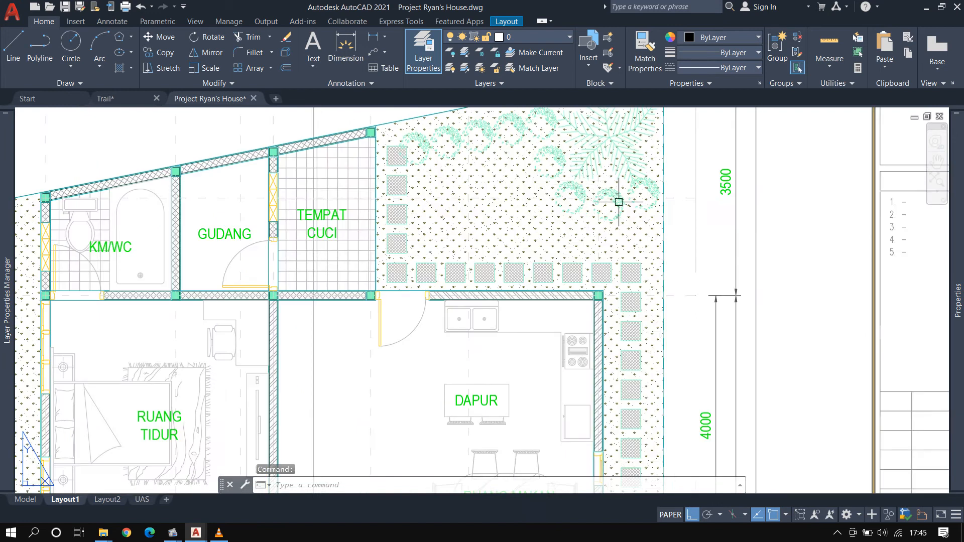
scroll(558, 198, "down", 2)
middle_click_drag(458, 267, 490, 202)
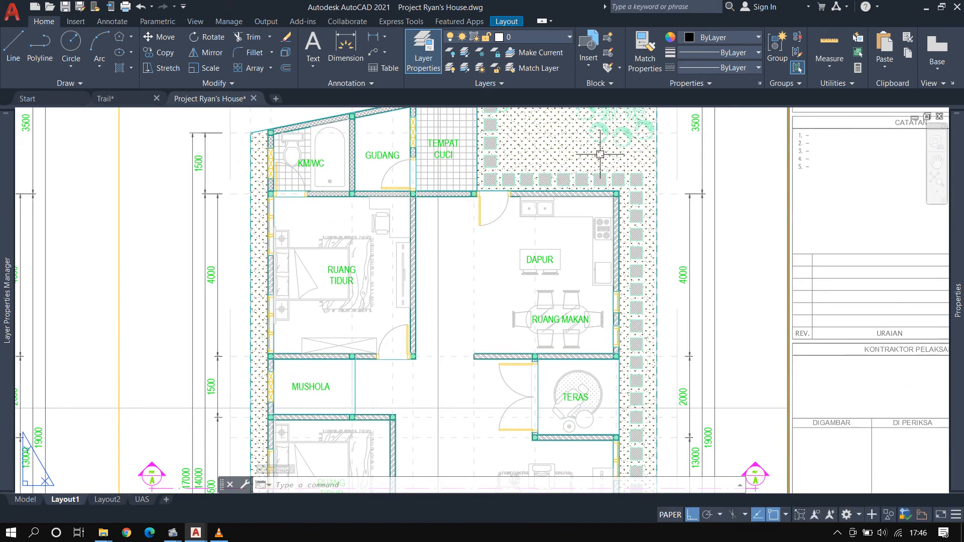
middle_click_drag(600, 154, 528, 247)
left_click(108, 98)
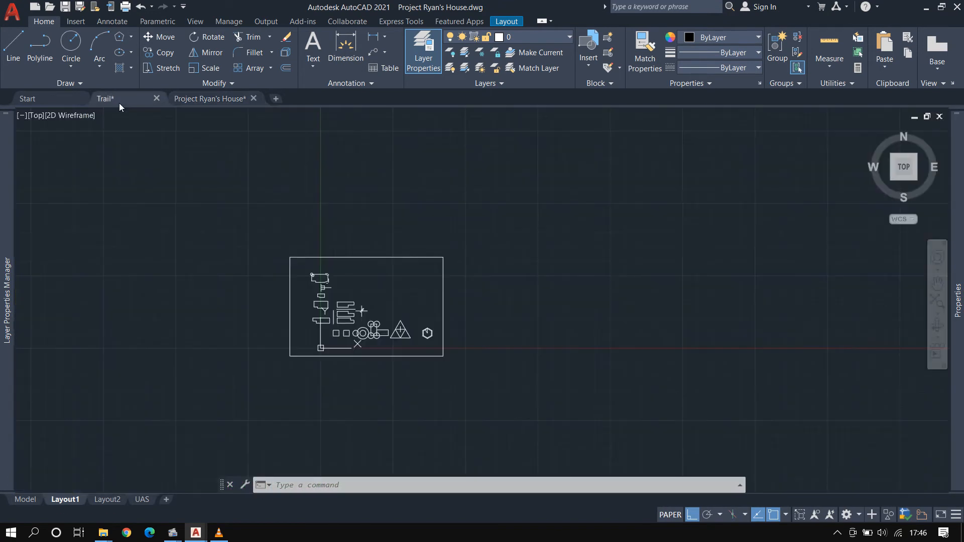
mouse_move(24, 216)
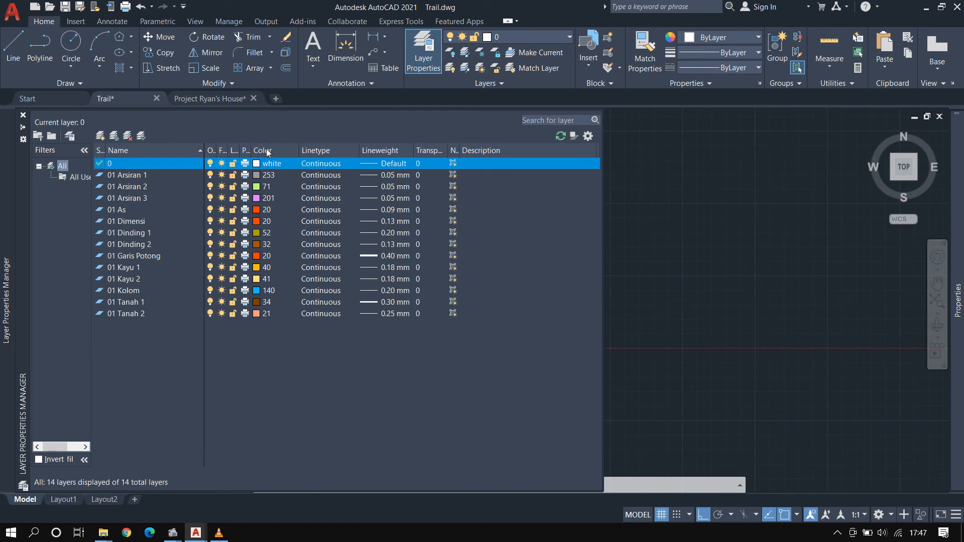
Inspect the column and wall hatch at the KM/WC corner in Project Ryan's House, and review the Trail drawing's layer colours and lineweights
left_click(225, 99)
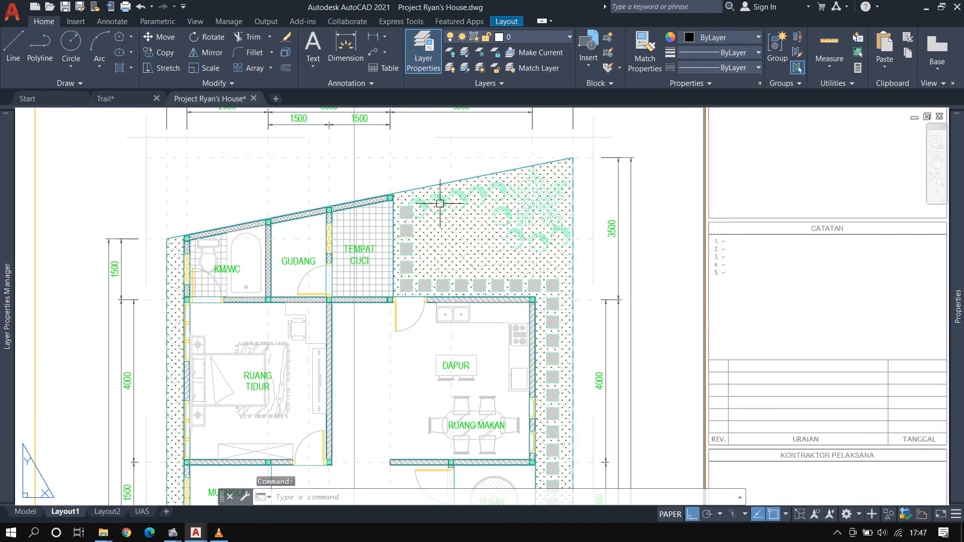
scroll(192, 243, "up", 8)
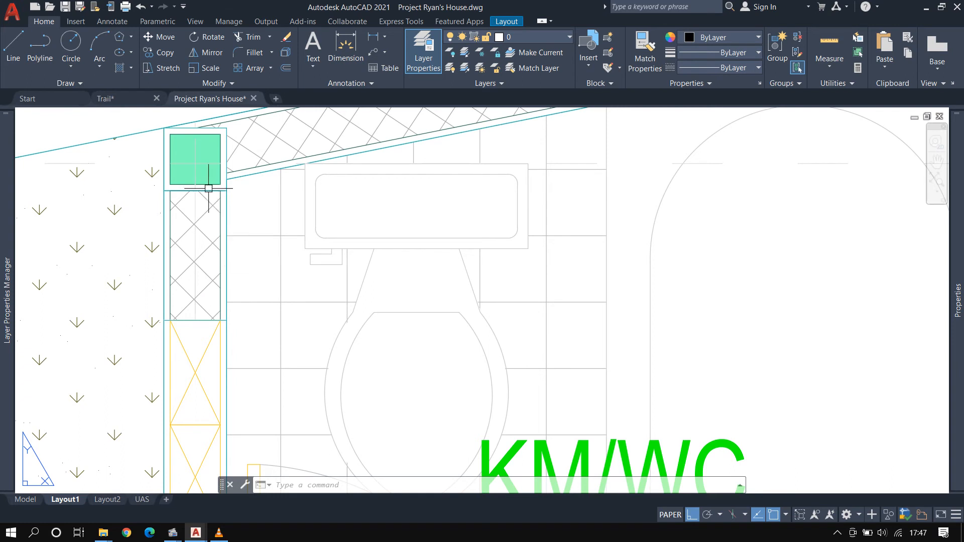
left_click(117, 99)
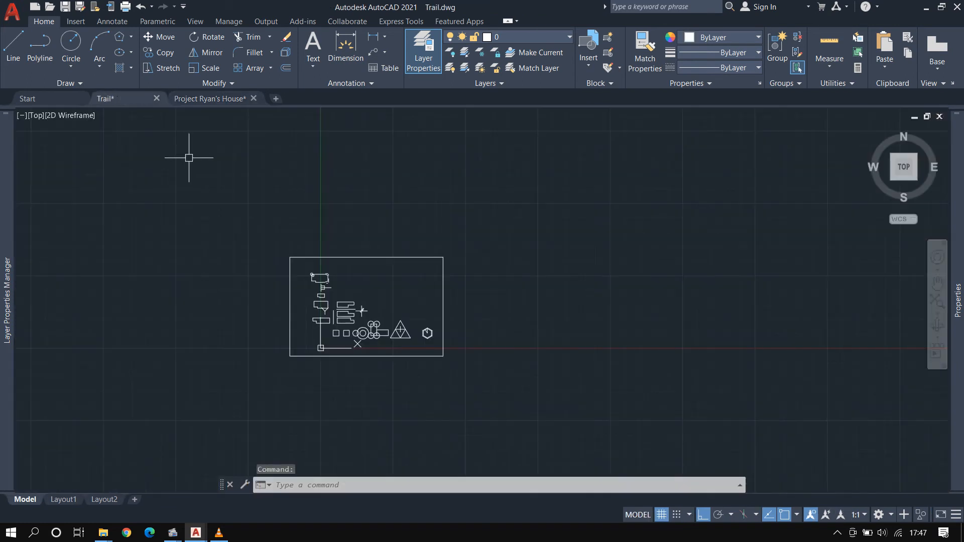
mouse_move(11, 178)
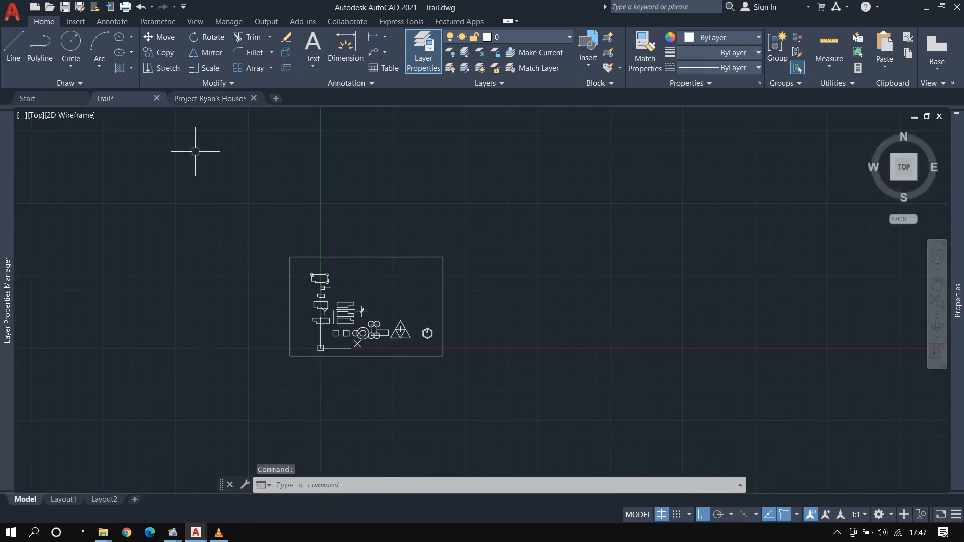
mouse_move(7, 300)
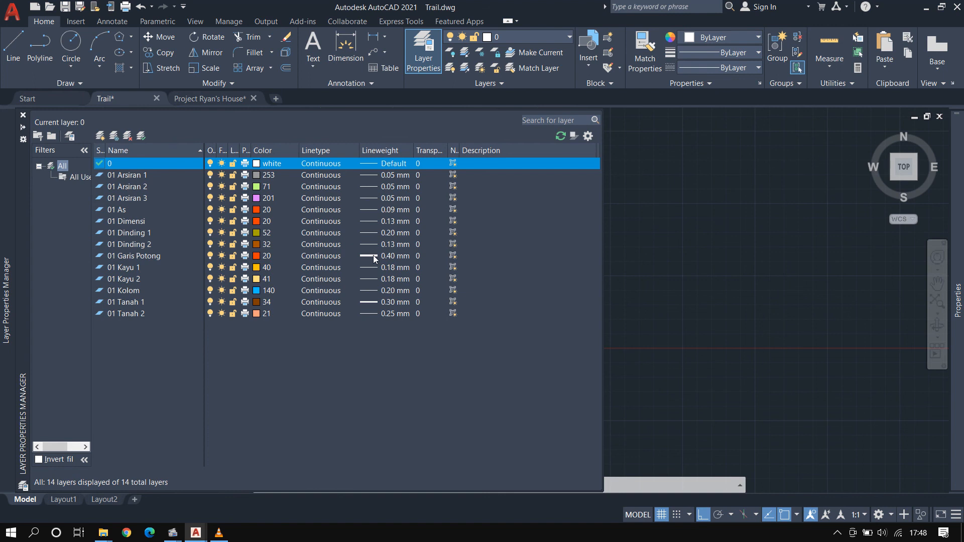
Switch to Layout1 of Project Ryan's House, zoom to its extents and open the plot preview of the floor plan sheet
left_click(227, 102)
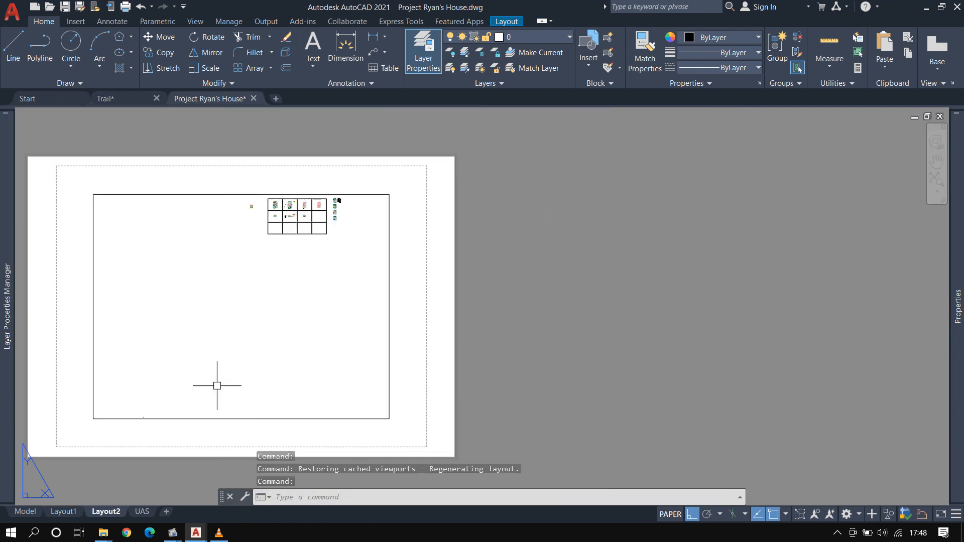
left_click(64, 512)
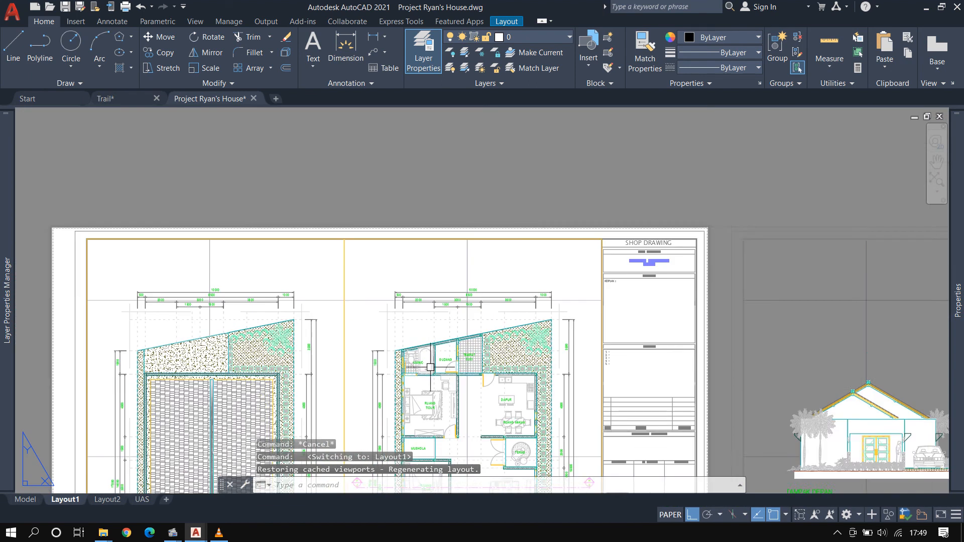
middle_click_drag(437, 379, 464, 248)
type("z")
key("Return")
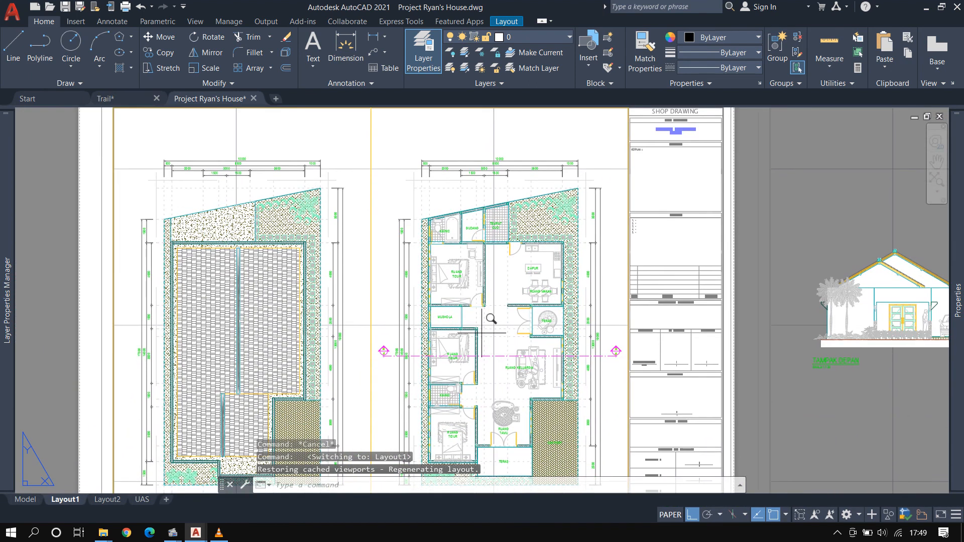
type("e")
key("Return")
key("ctrl+p")
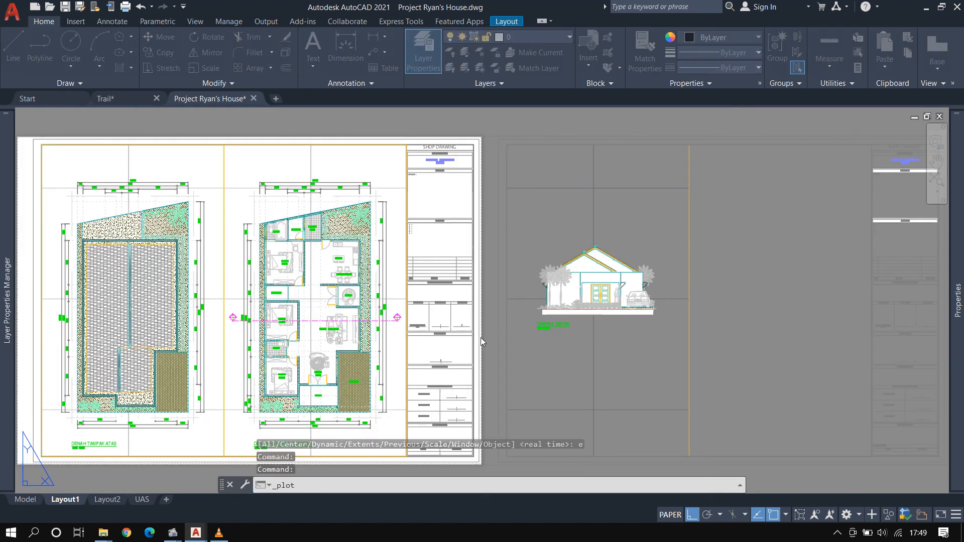
left_click(289, 417)
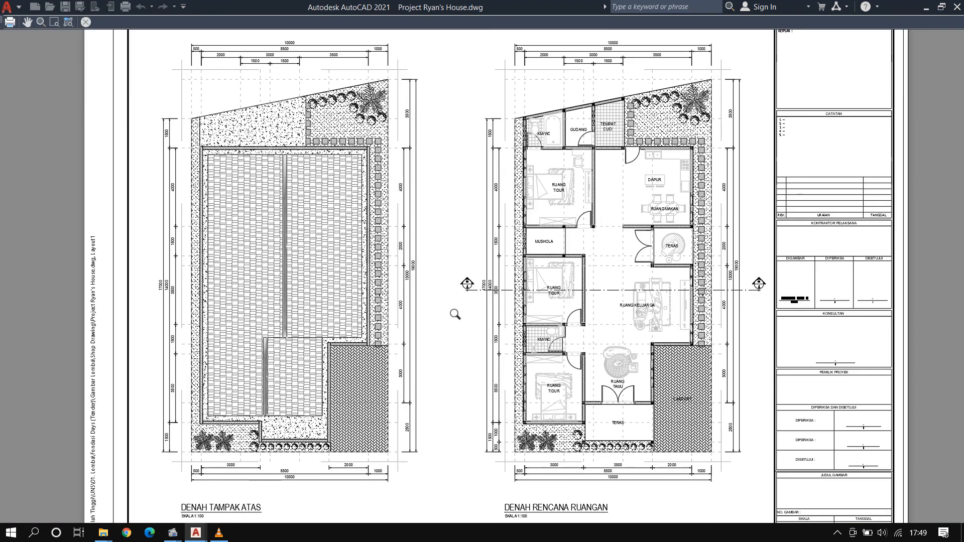
Examine the section cut line across Ruang Tidur and Ruang Keluarga in the plot preview, and return to the Trail drawing's layer list
scroll(455, 314, "up", 2)
middle_click_drag(527, 307, 352, 353)
scroll(384, 348, "down", 2)
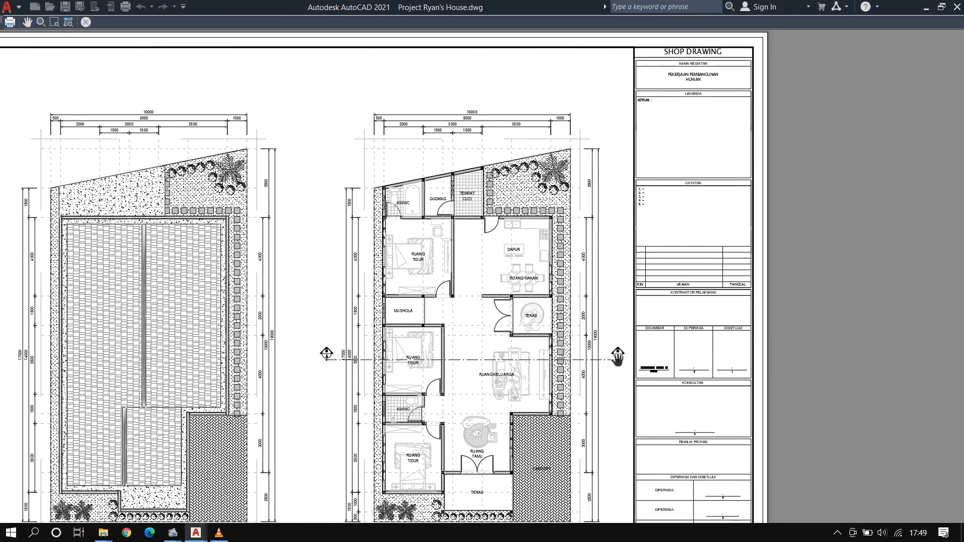
scroll(324, 366, "up", 2)
scroll(314, 363, "up", 2)
scroll(331, 358, "down", 4)
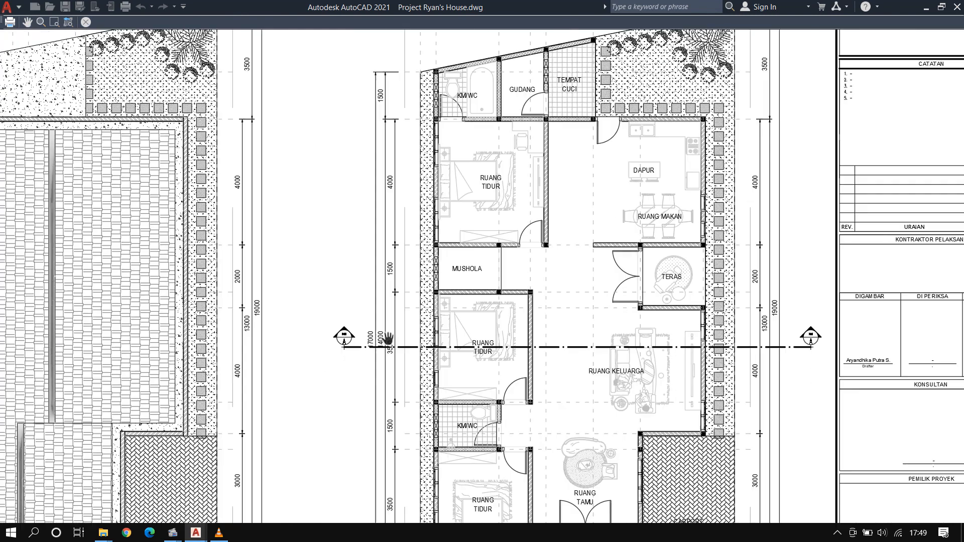
scroll(383, 365, "up", 2)
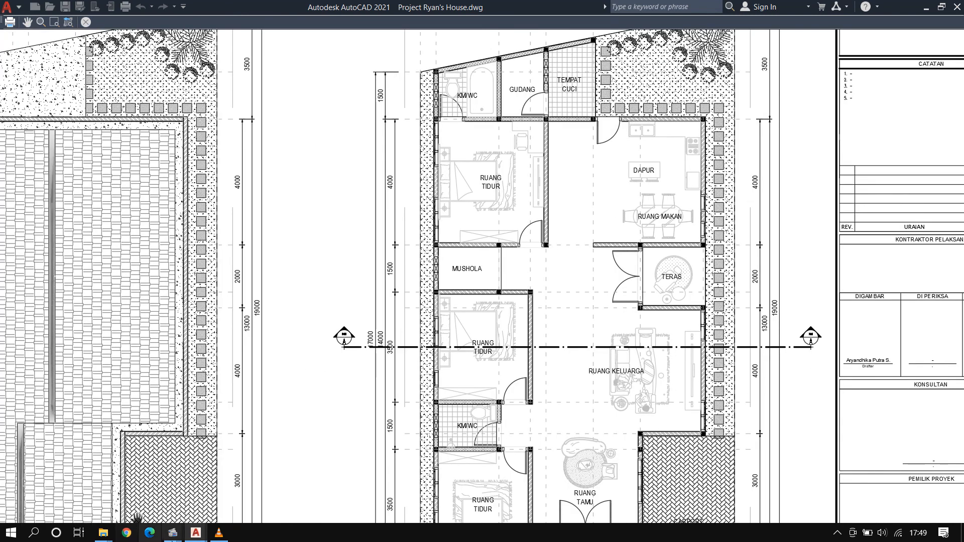
left_click(222, 539)
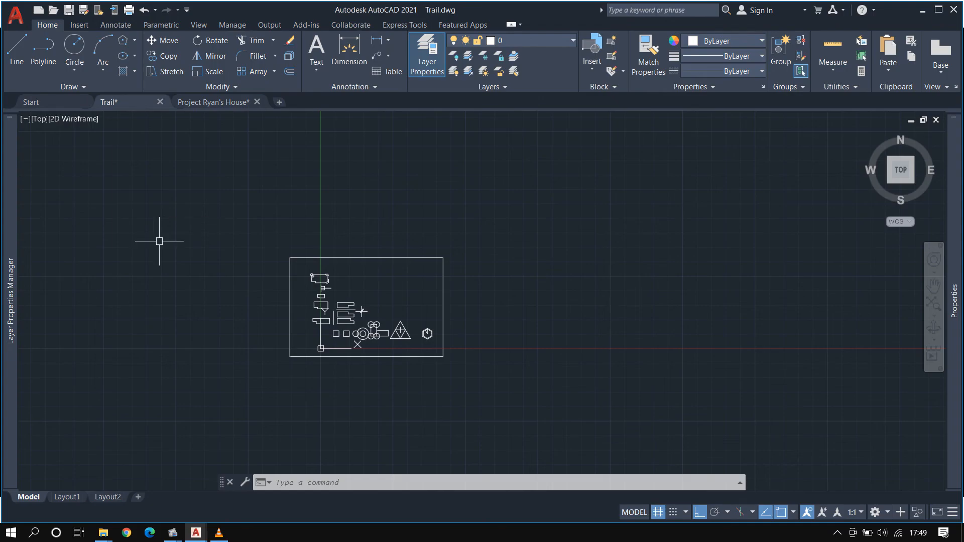
mouse_move(7, 286)
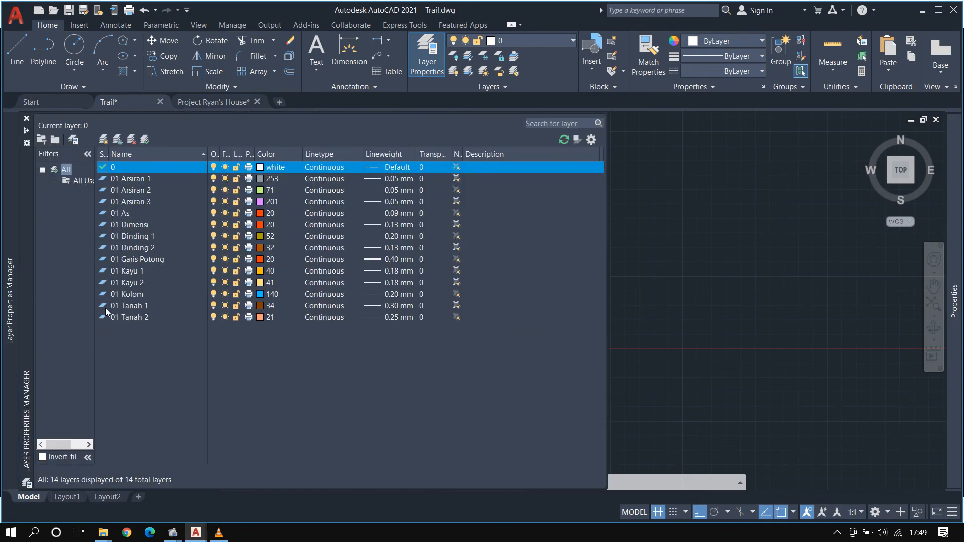